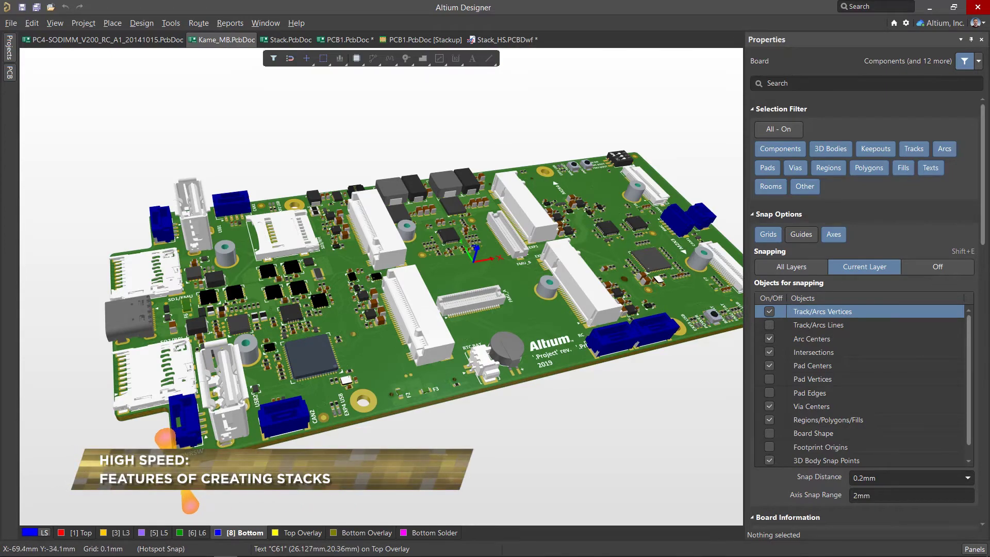
Step: Tilt and flip the 3-D board view to inspect the layered edge of Kame_MB
scroll(175, 469, "up", 6, "ctrl")
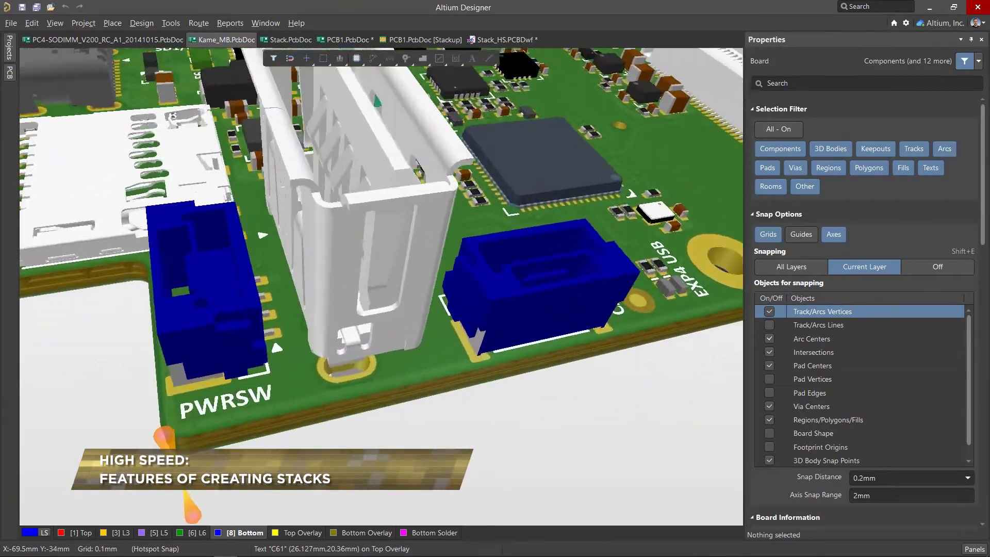
scroll(190, 510, "up", 6, "ctrl")
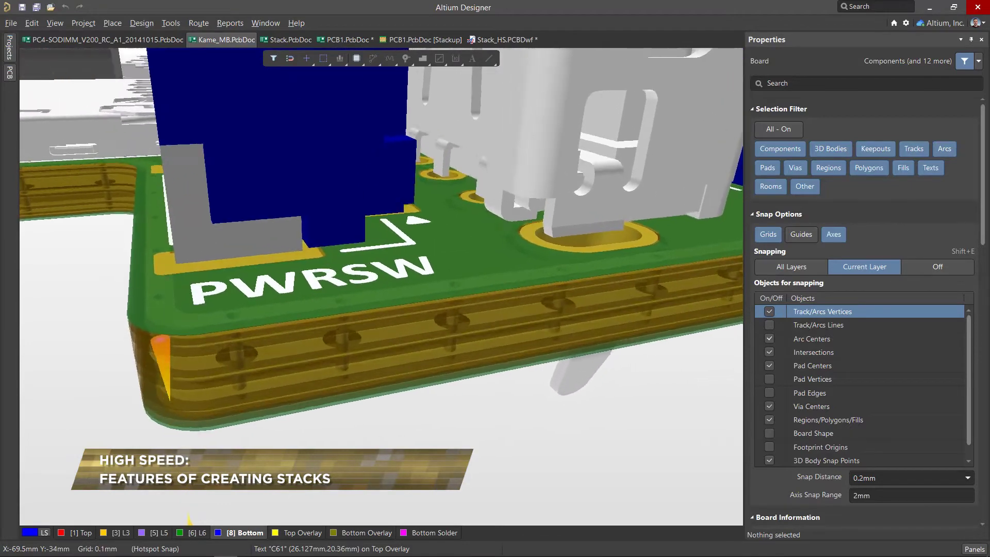
right_click_drag(190, 513, 172, 487, "shift")
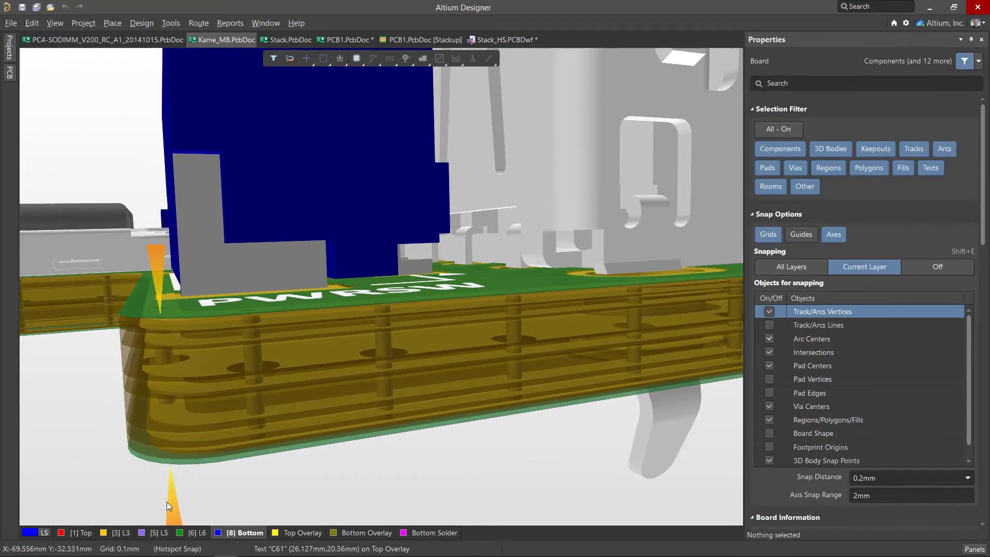
key("ctrl+f")
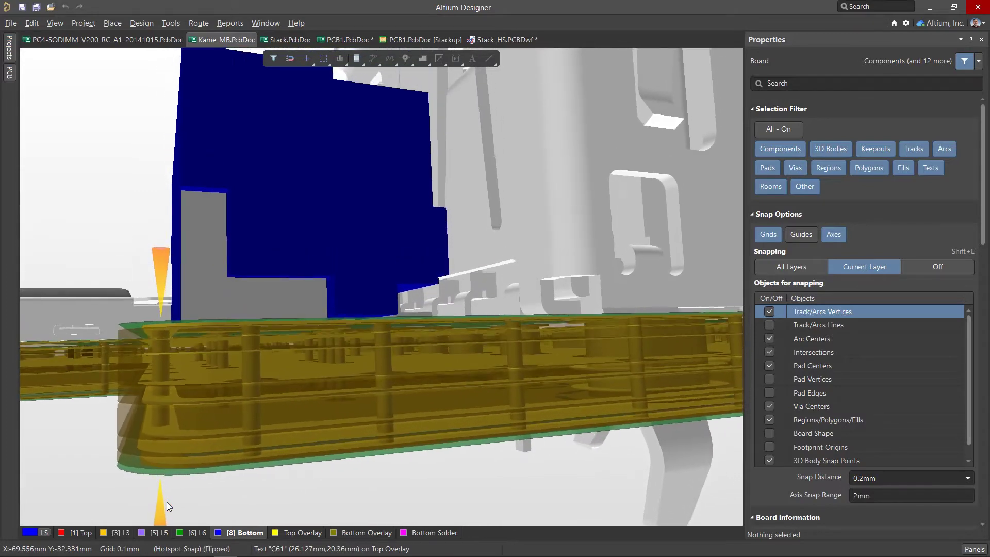
key("ctrl+f")
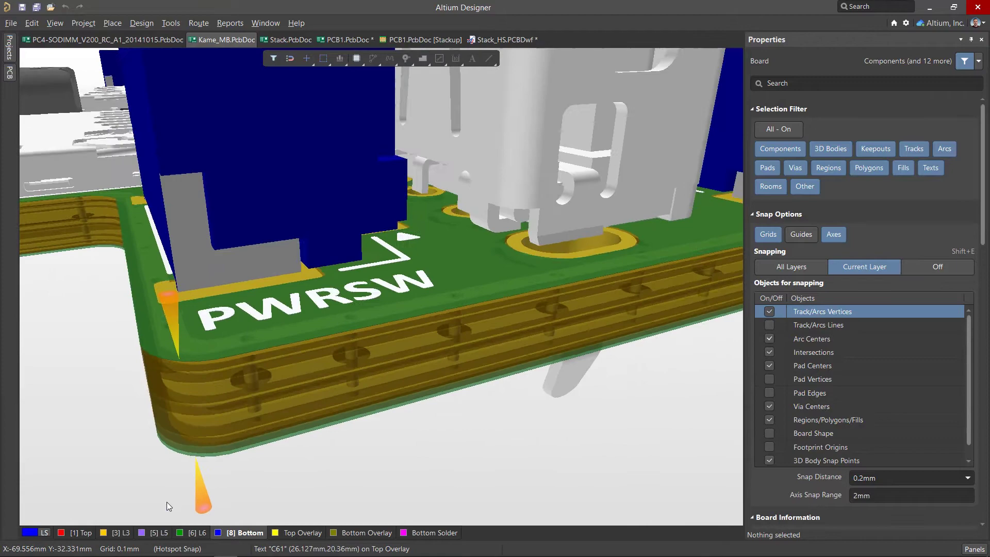
scroll(166, 503, "down", 5, "ctrl")
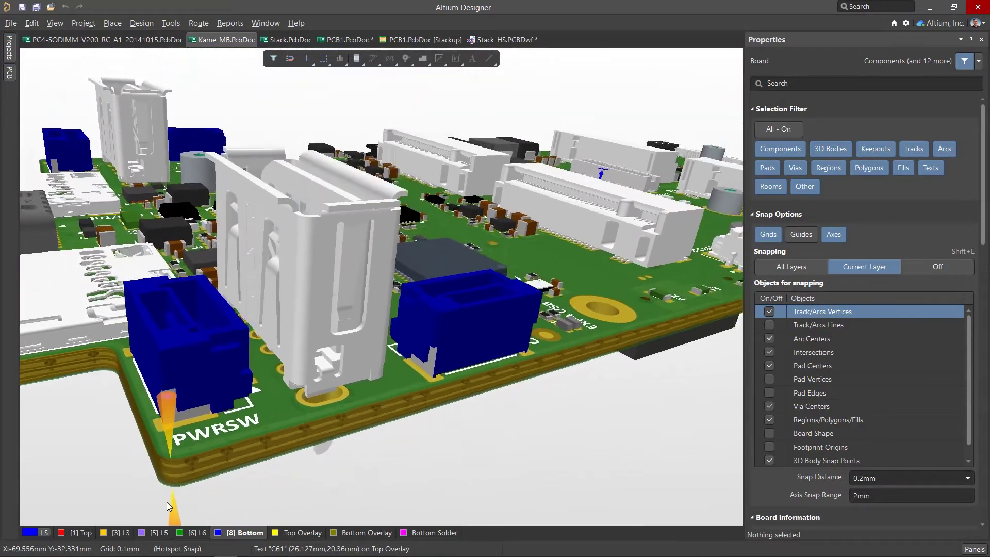
scroll(166, 502, "down", 5, "ctrl")
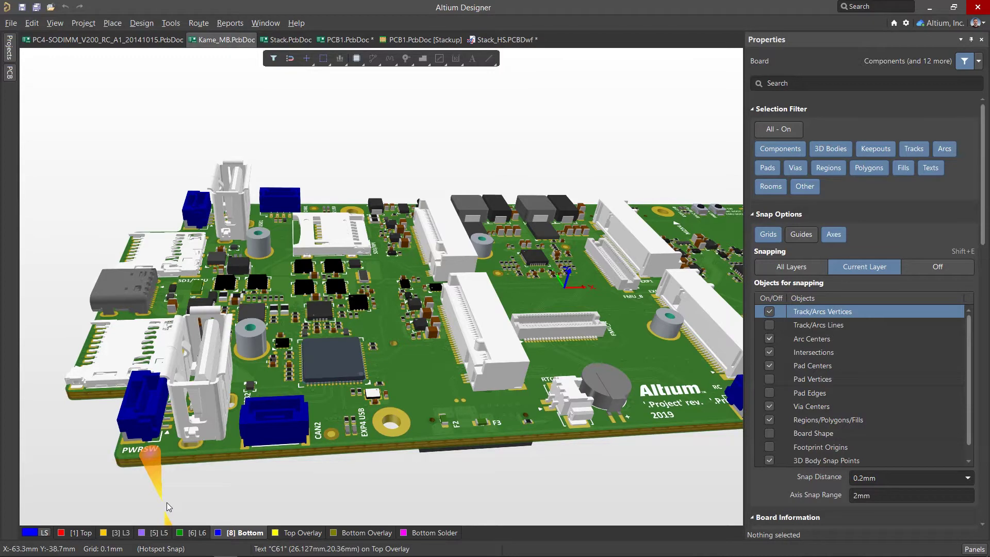
Step: Cycle through the Top, L3, L5 and L6 layers, then switch to 2-D layout centred on the board
left_click(72, 533)
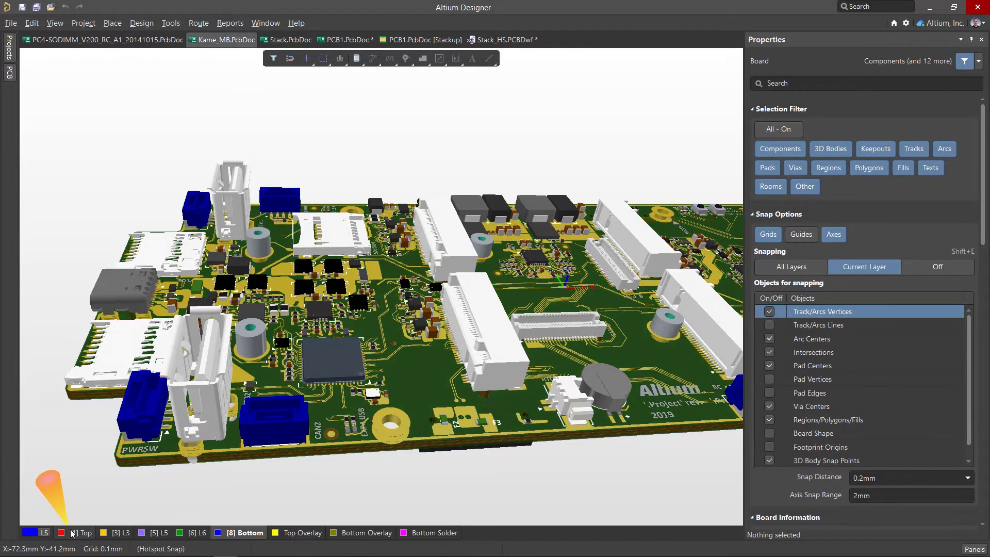
left_click(121, 532)
left_click(156, 533)
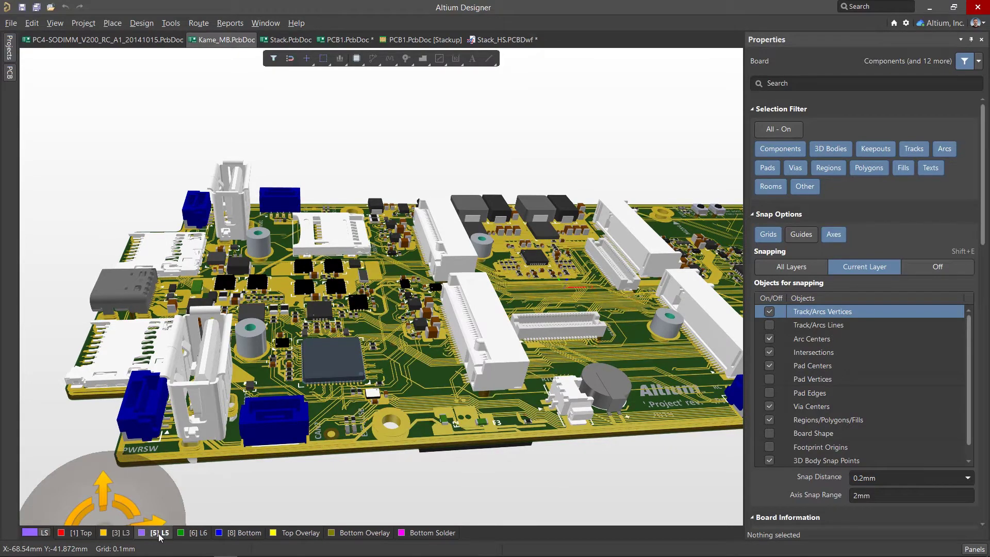
left_click(195, 533)
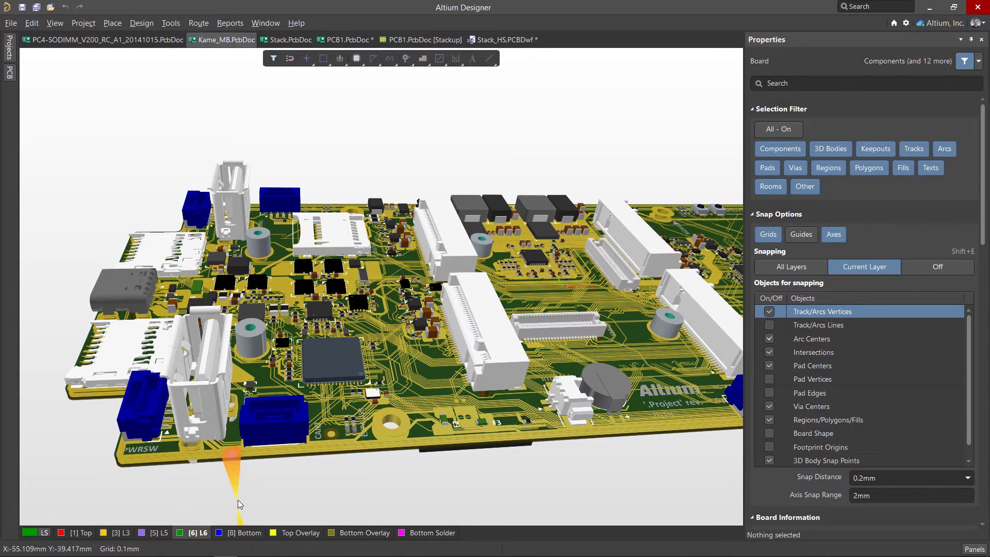
key("2")
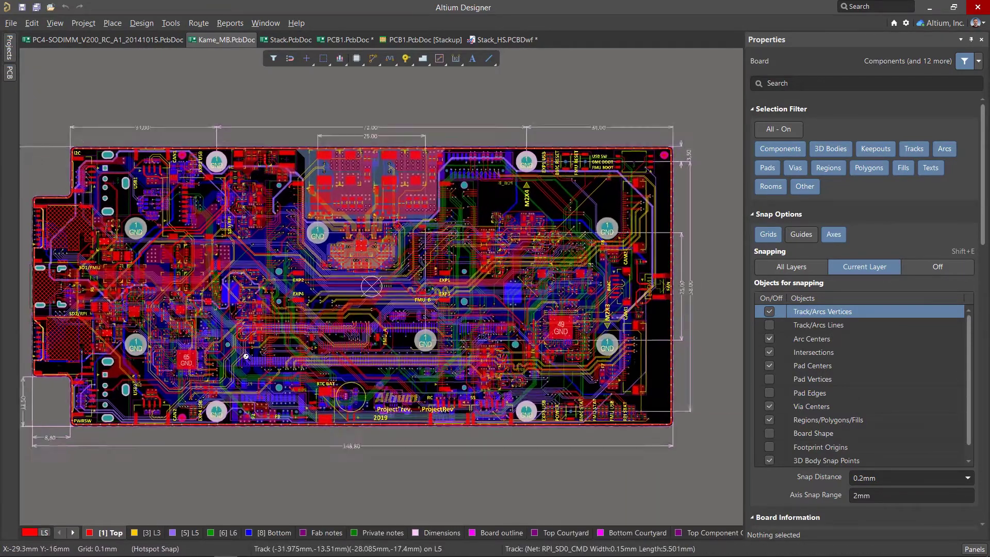
scroll(246, 356, "up", 2, "ctrl")
right_click_drag(246, 356, 268, 403)
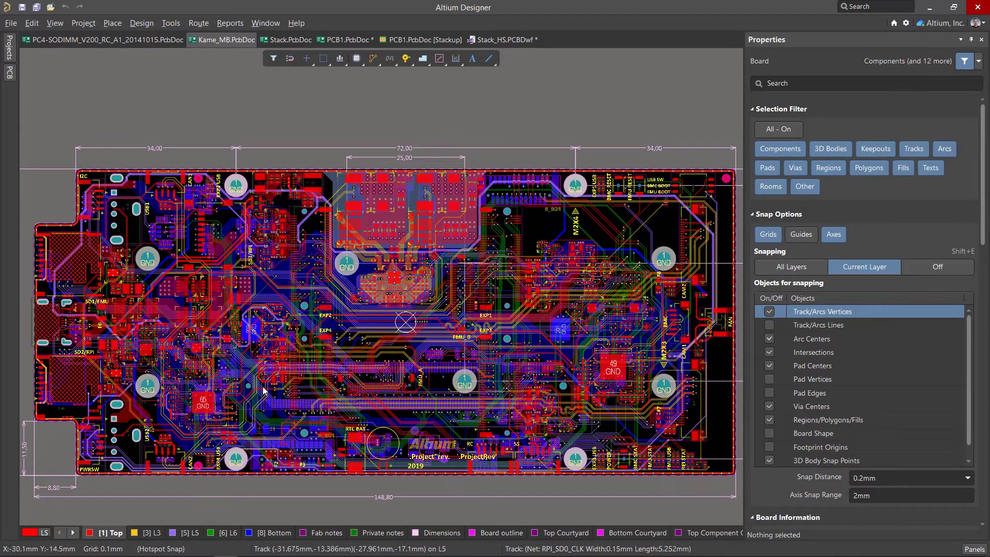
Step: Open Stack.PcbDoc in single-layer mode and inspect the Top, Int1 and Int2 layers
left_click(287, 43)
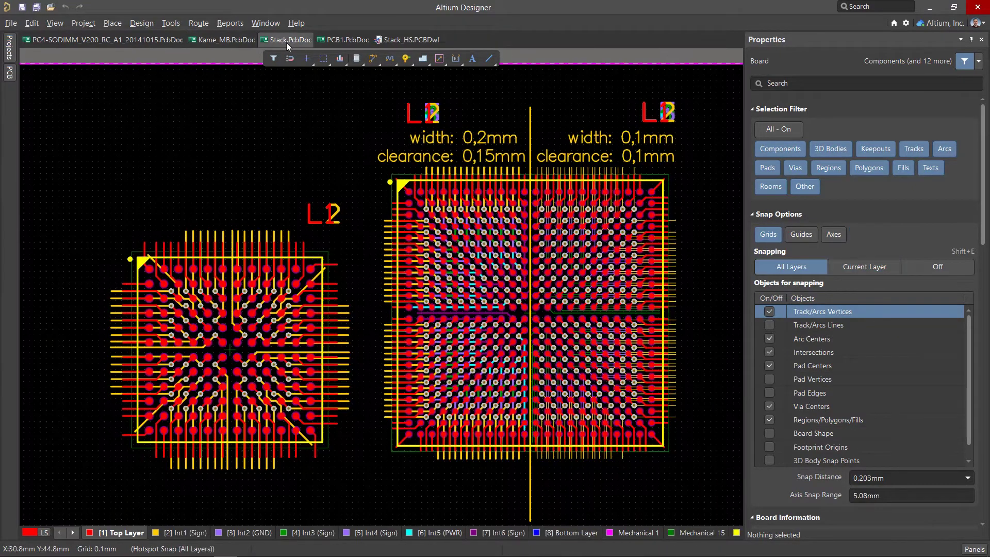
key("shift+s")
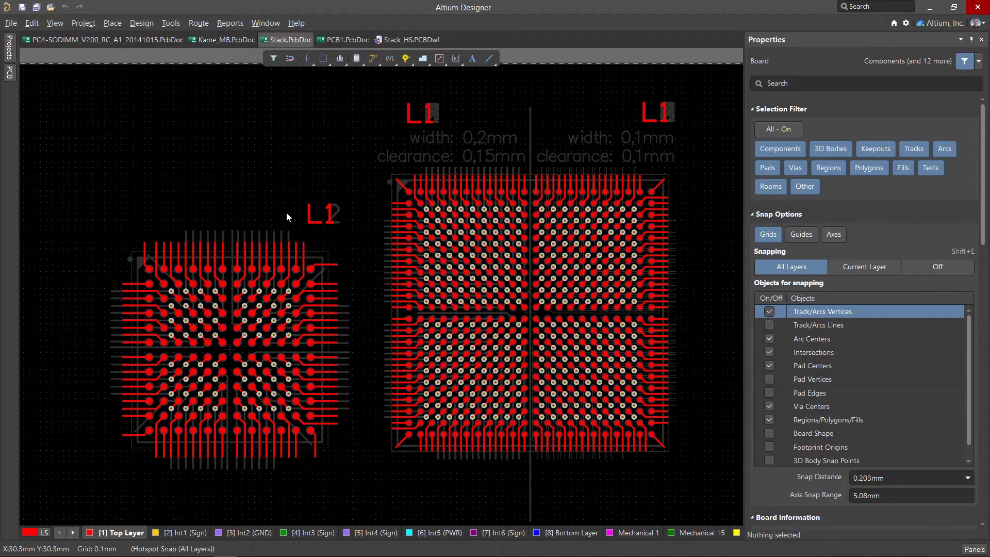
scroll(187, 385, "up", 1, "ctrl")
scroll(187, 384, "up", 1, "ctrl")
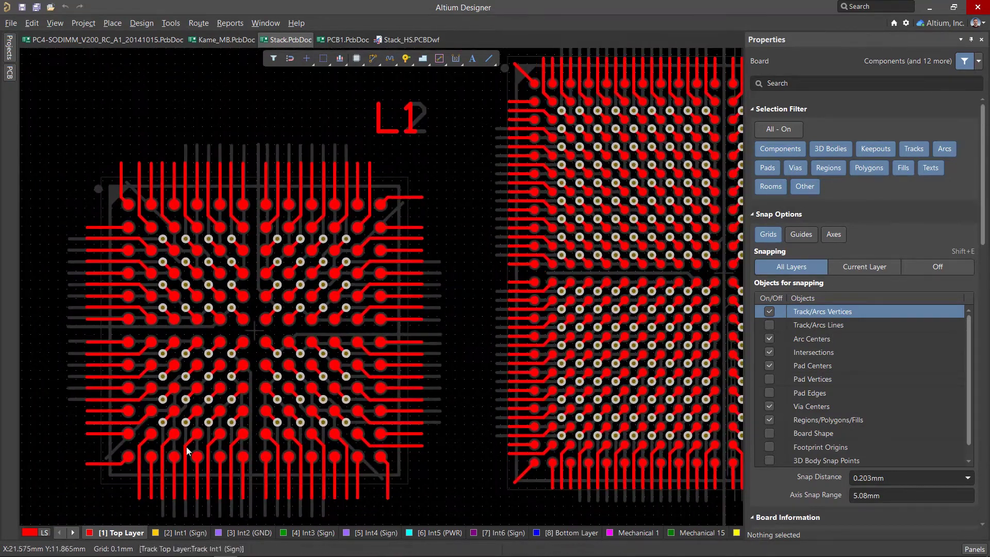
left_click(178, 532)
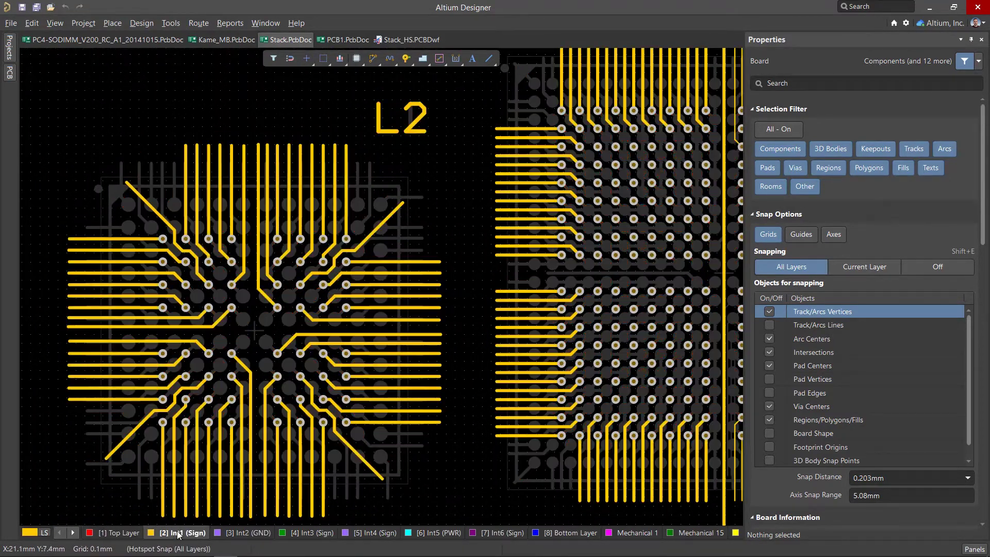
left_click(237, 533)
left_click(119, 533)
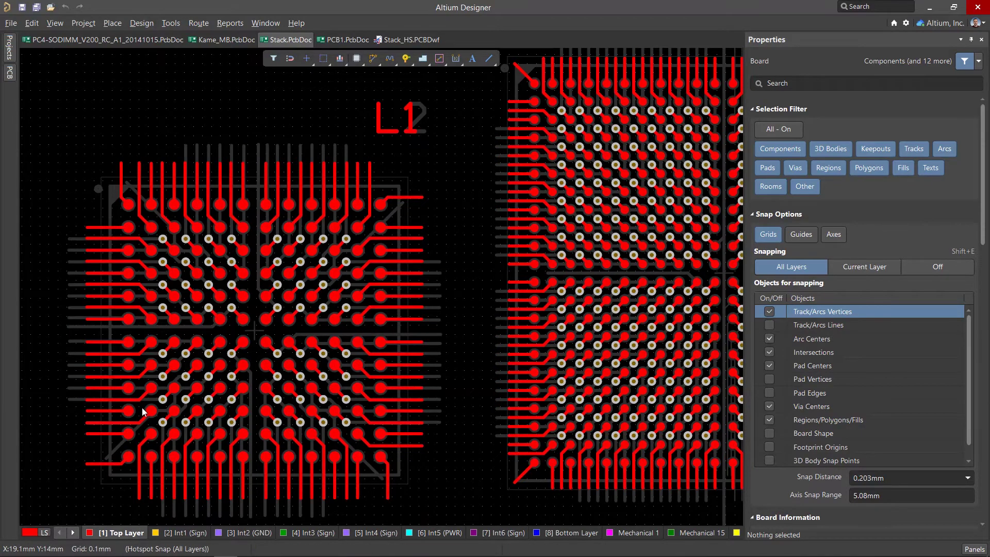
scroll(275, 410, "down", 2, "ctrl")
scroll(425, 342, "up", 3, "ctrl")
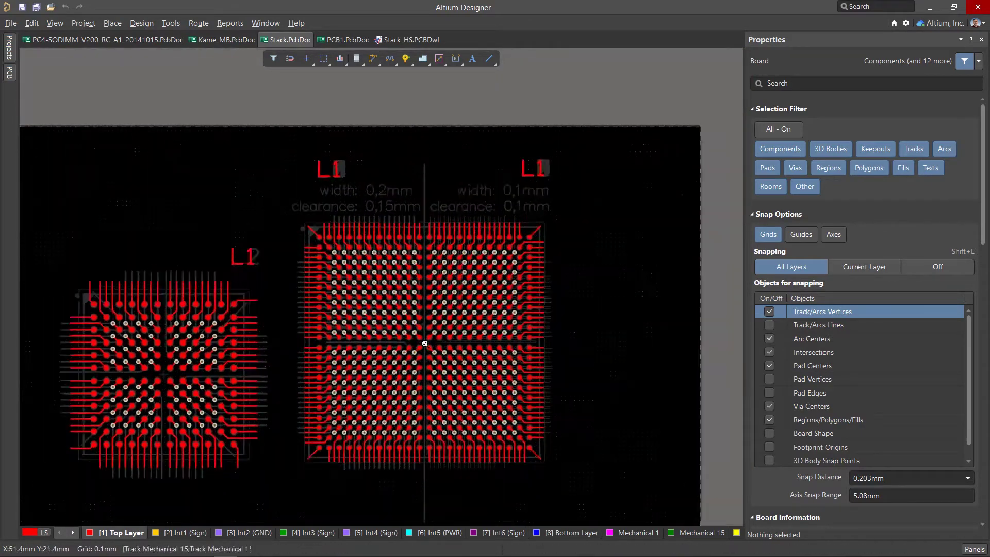
scroll(425, 343, "up", 1)
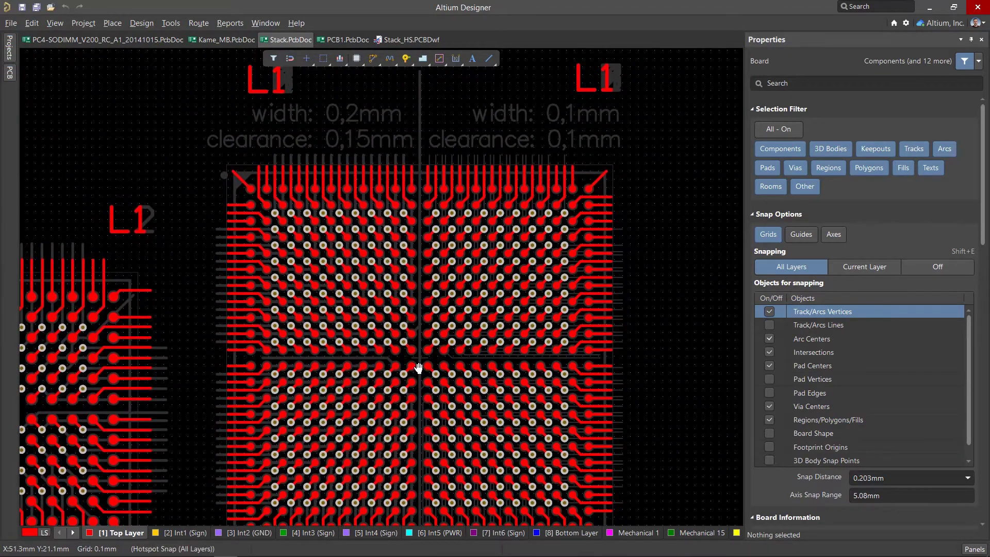
Step: Step through layers Int1 to Int6, then restore full-colour view showing both BGA footprints
left_click(184, 532)
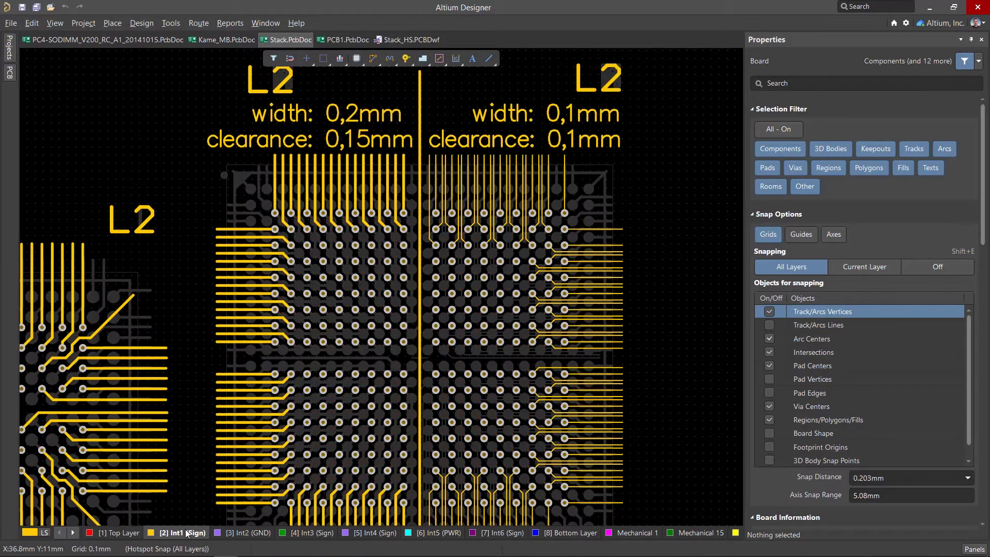
scroll(392, 379, "down", 2, "ctrl")
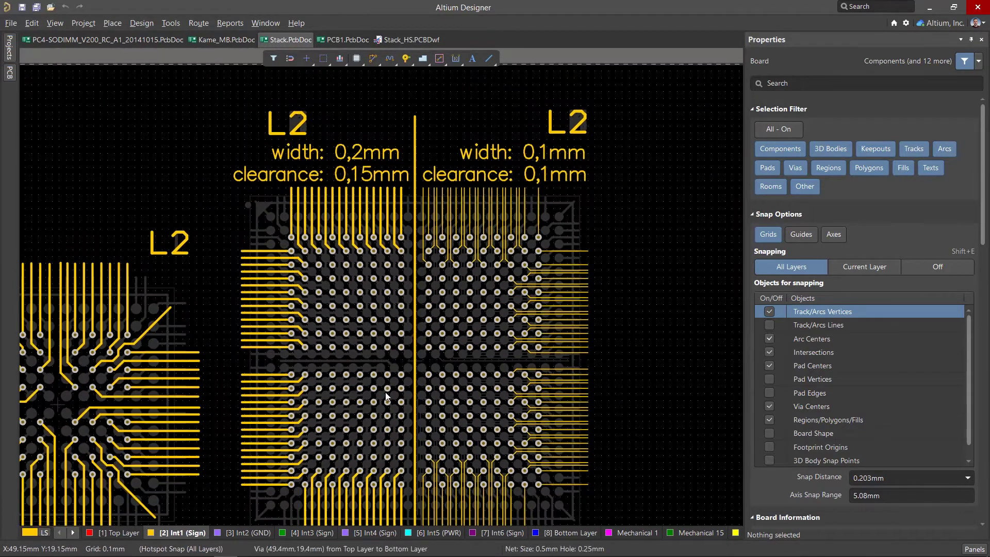
left_click(254, 533)
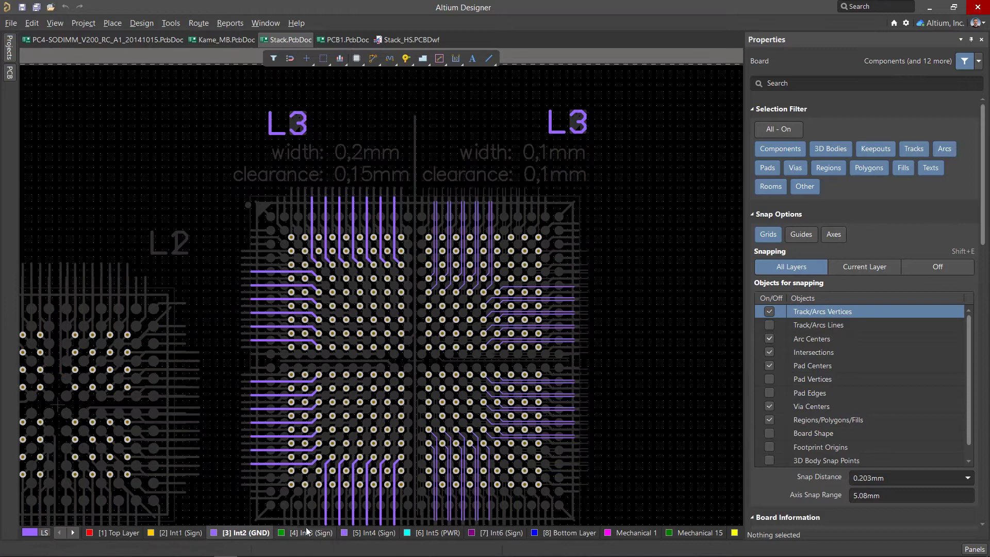
left_click(309, 533)
left_click(355, 534)
left_click(401, 534)
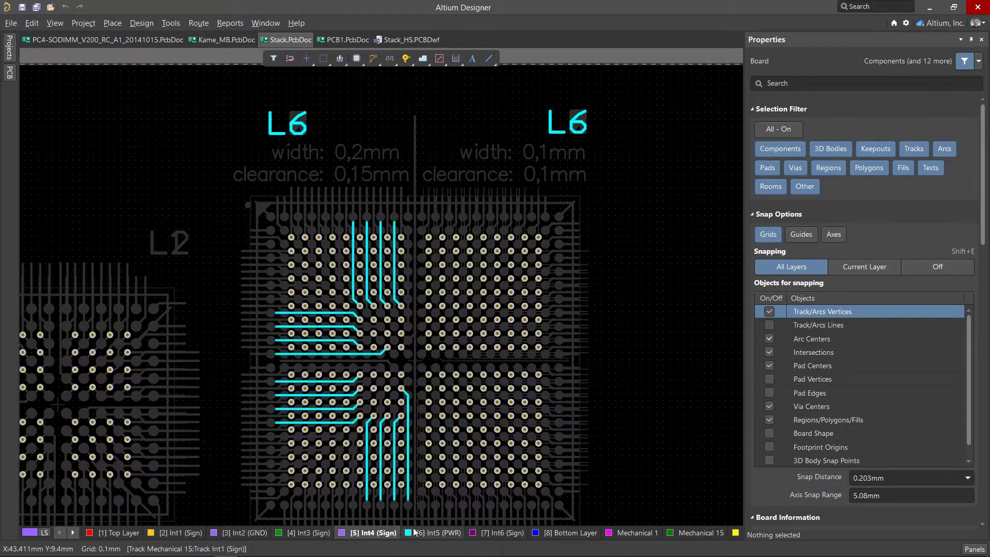
left_click(479, 534)
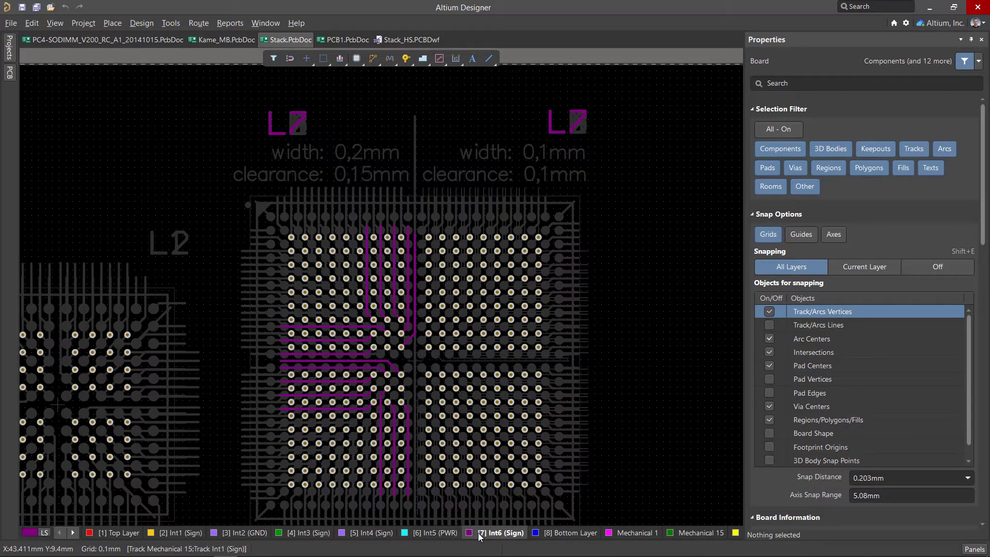
left_click(135, 532)
key("shift+s")
scroll(211, 326, "down", 2, "ctrl")
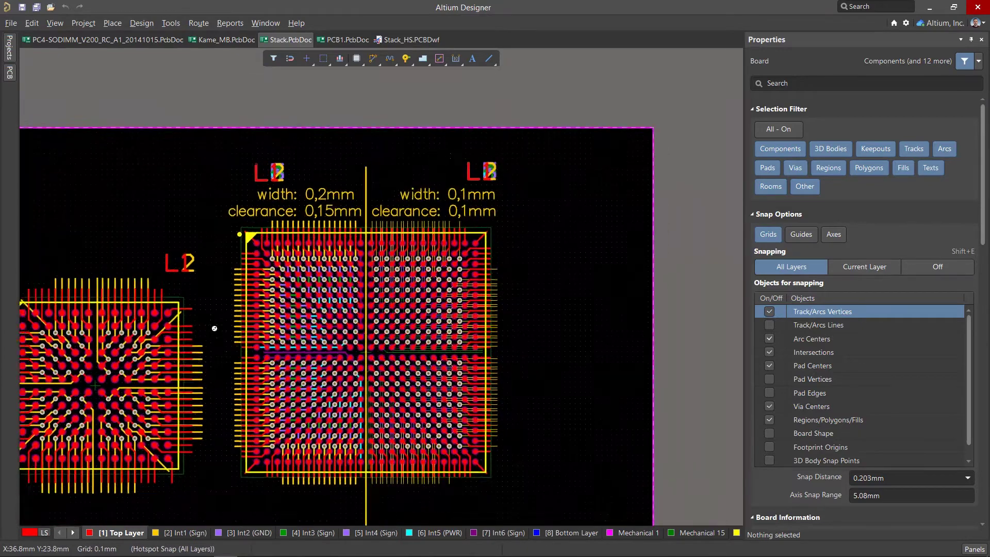
right_click_drag(268, 330, 346, 325)
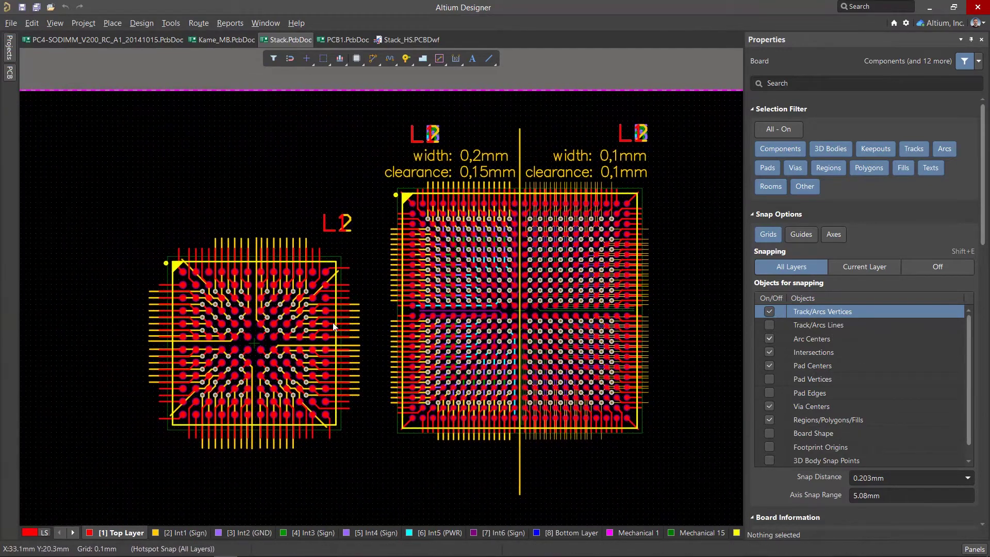
Step: Switch to PCB1.PcbDoc, show All Nets in the PCB panel, and centre on DD1
left_click(331, 44)
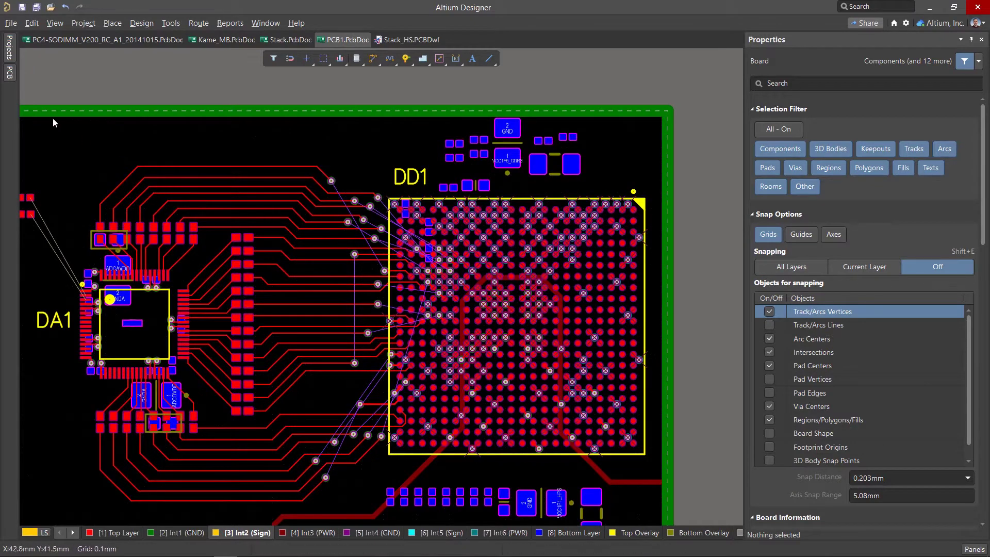
left_click(10, 76)
left_click(51, 140)
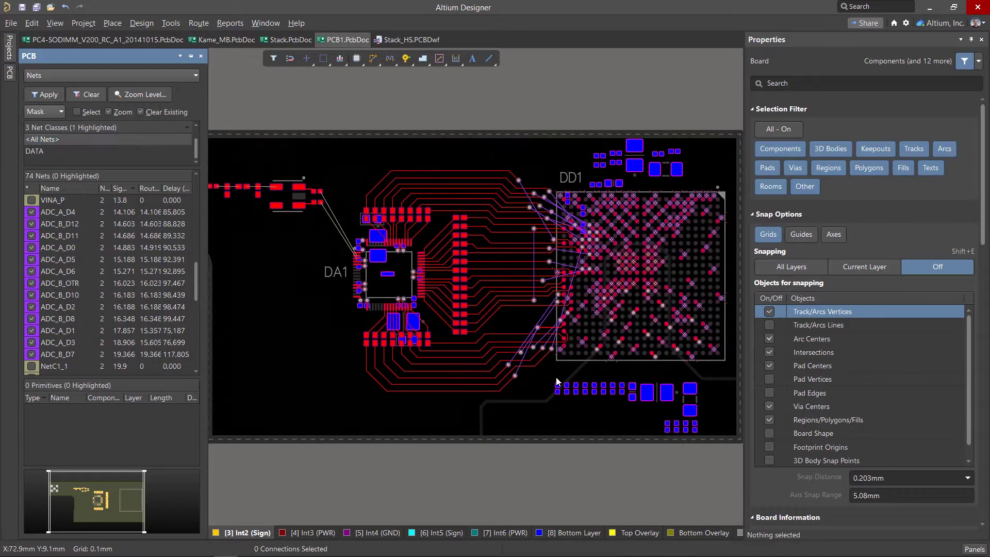
scroll(638, 294, "up", 2, "ctrl")
right_click_drag(638, 295, 507, 318)
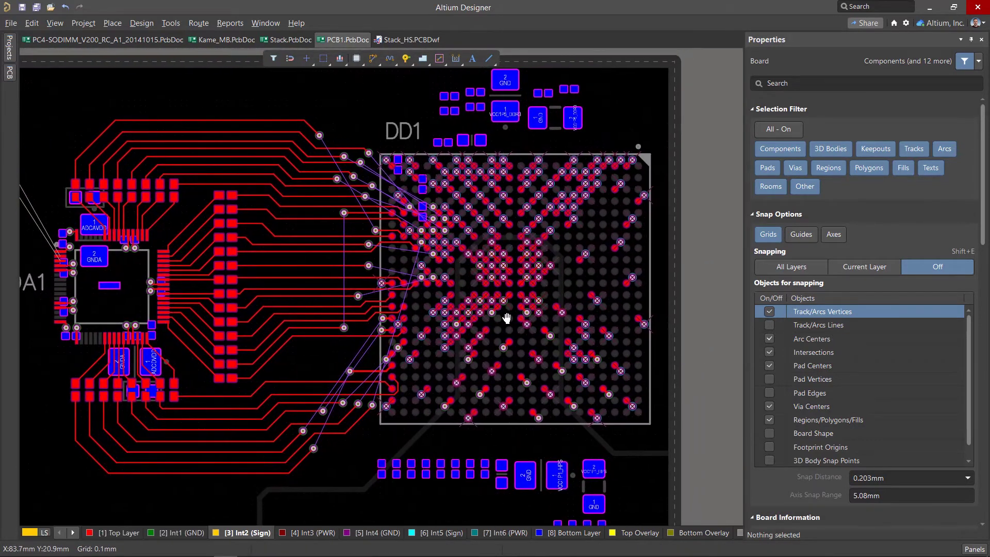
Step: Cycle the single-layer display modes back to full colour and frame DA1 and DD1
key("shift+s")
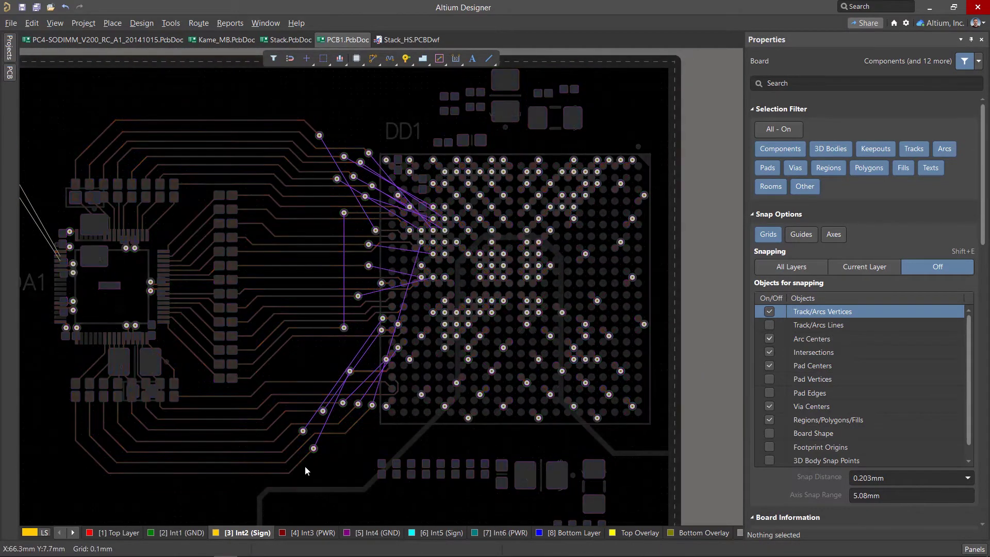
key("shift+s")
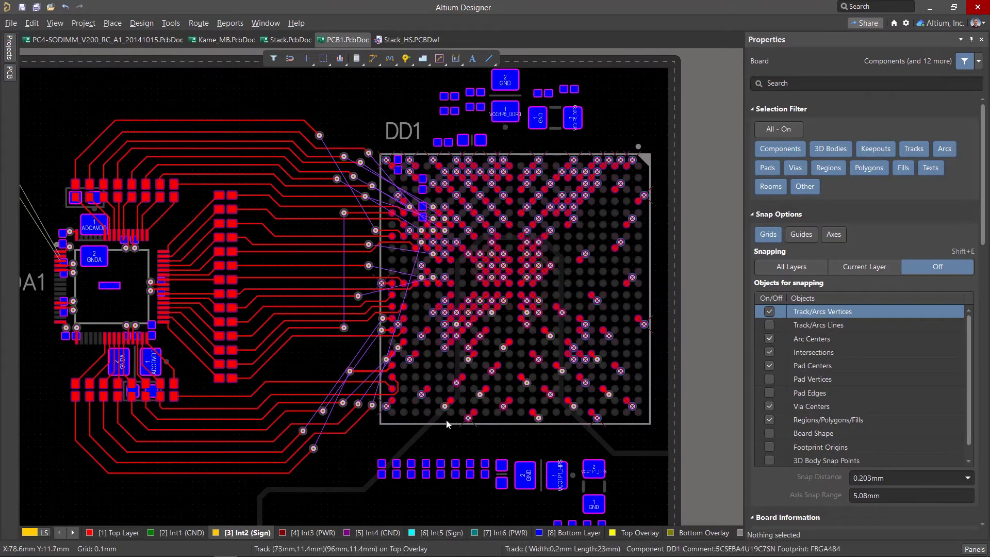
key("shift+s")
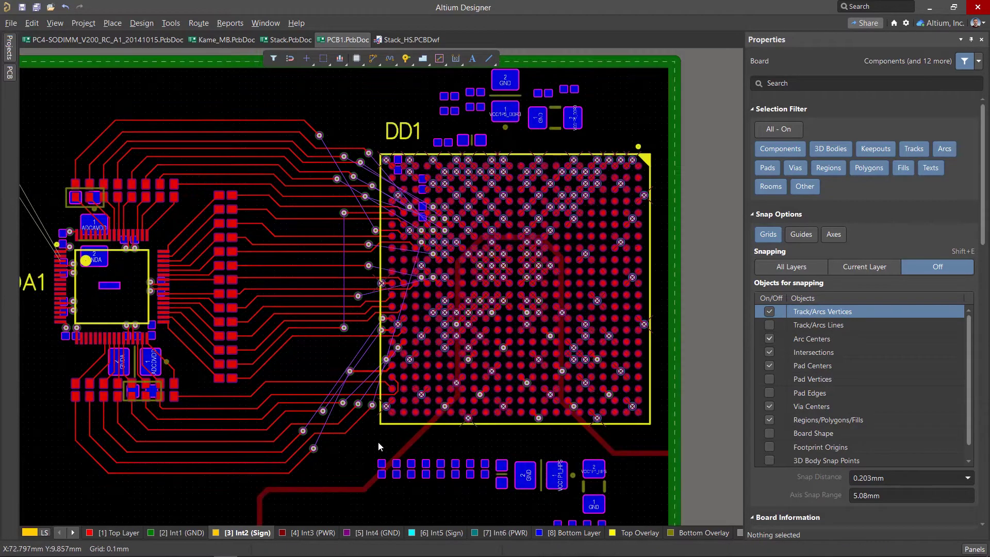
right_click_drag(359, 445, 427, 411)
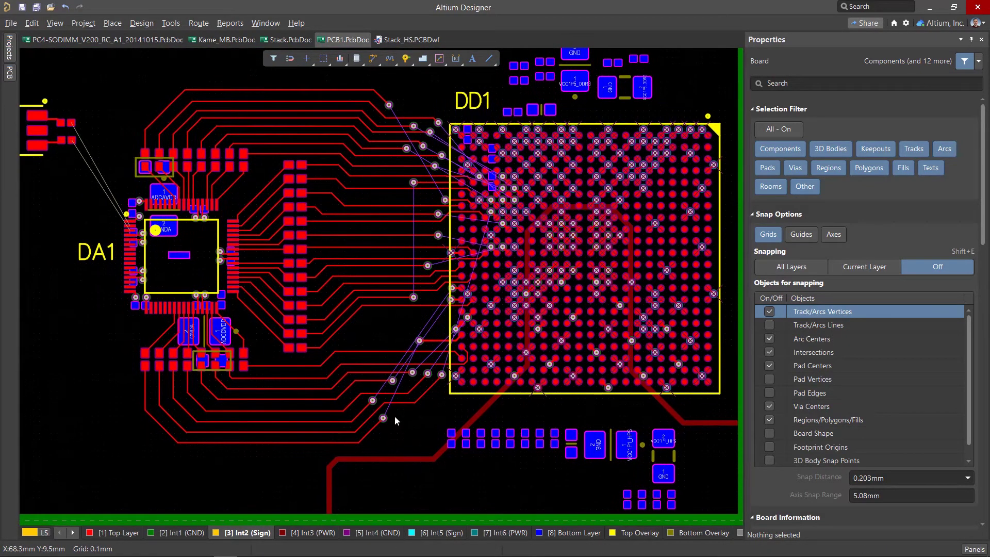
left_click(144, 23)
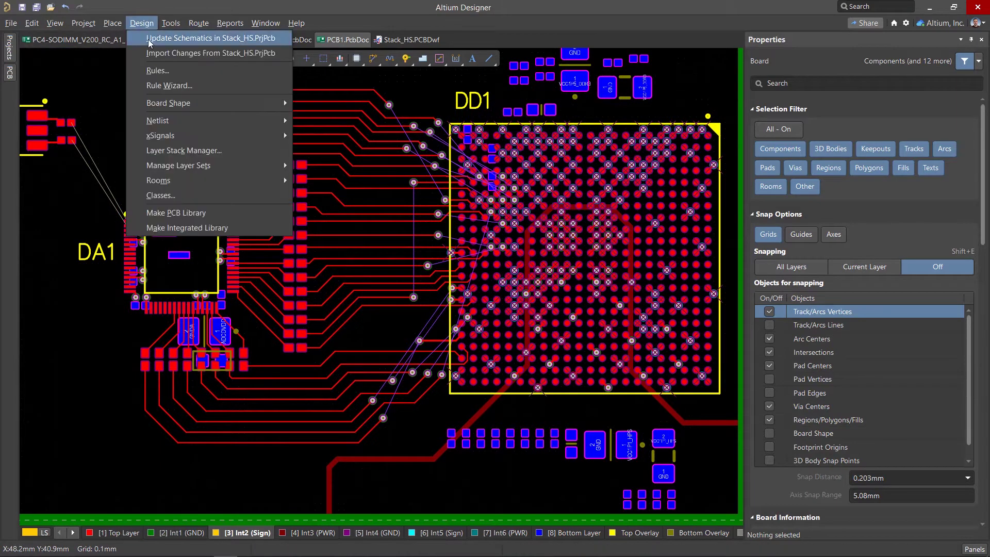
Step: In the Layer Stack Manager, add a new signal layer below Top Layer
left_click(163, 154)
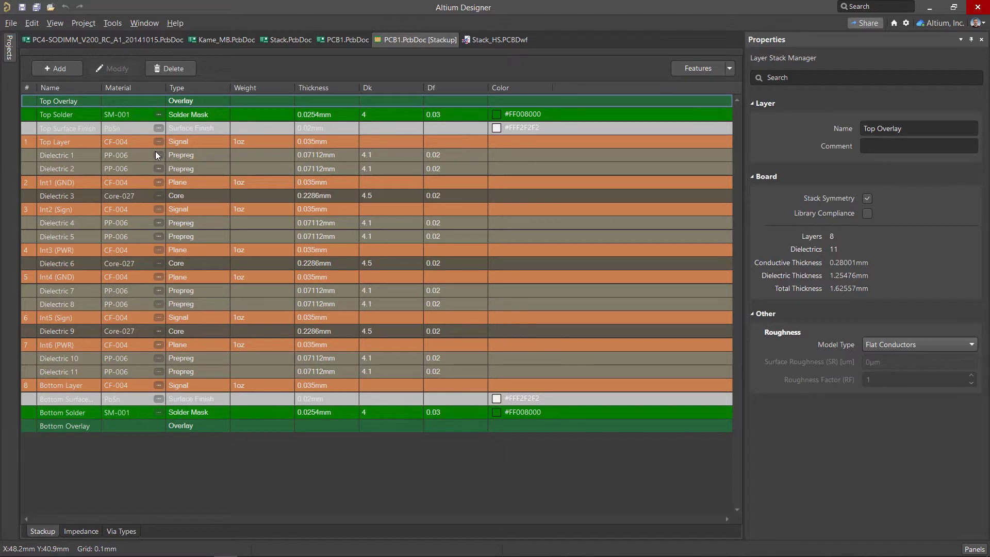
left_click(64, 142)
left_click(52, 69)
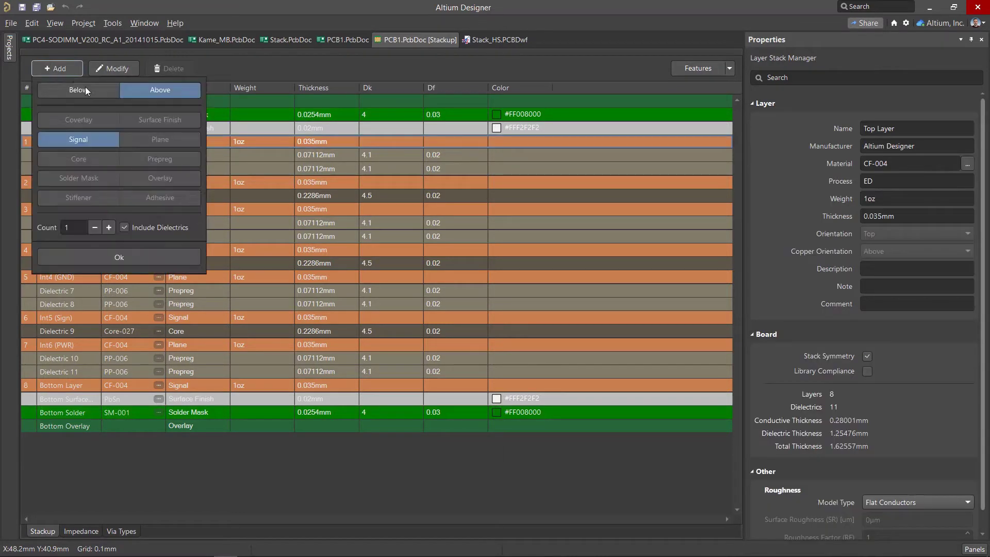
left_click(85, 88)
left_click(115, 161)
left_click(124, 156)
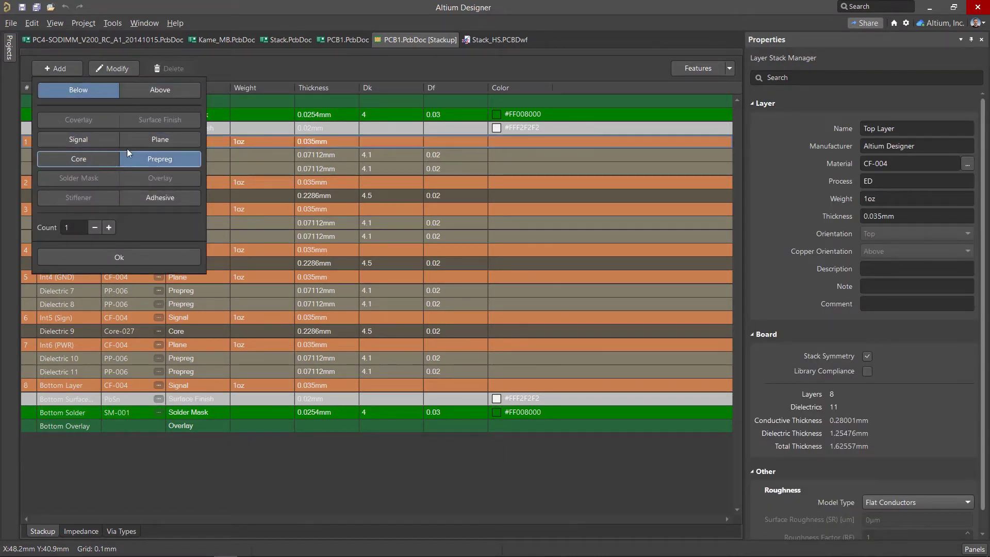
left_click(88, 136)
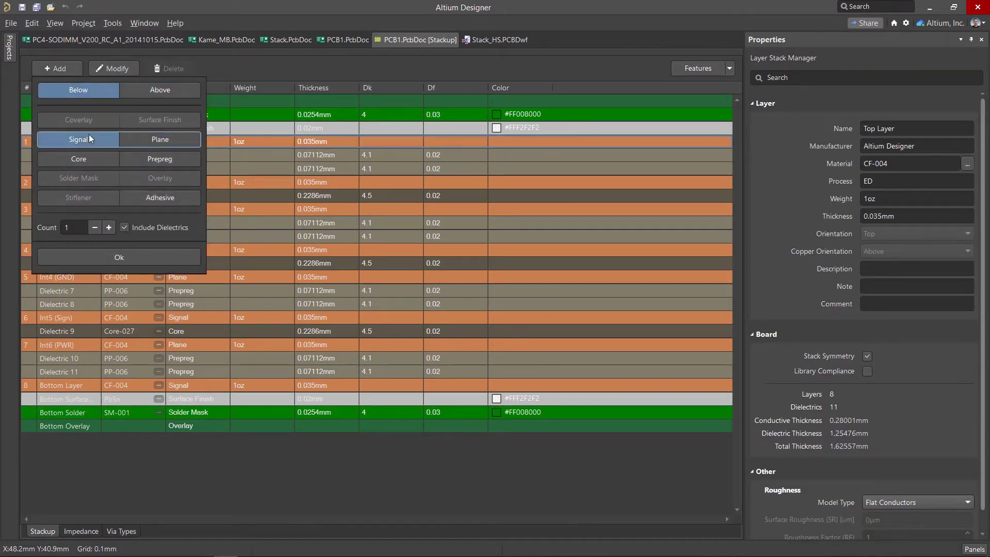
left_click(119, 257)
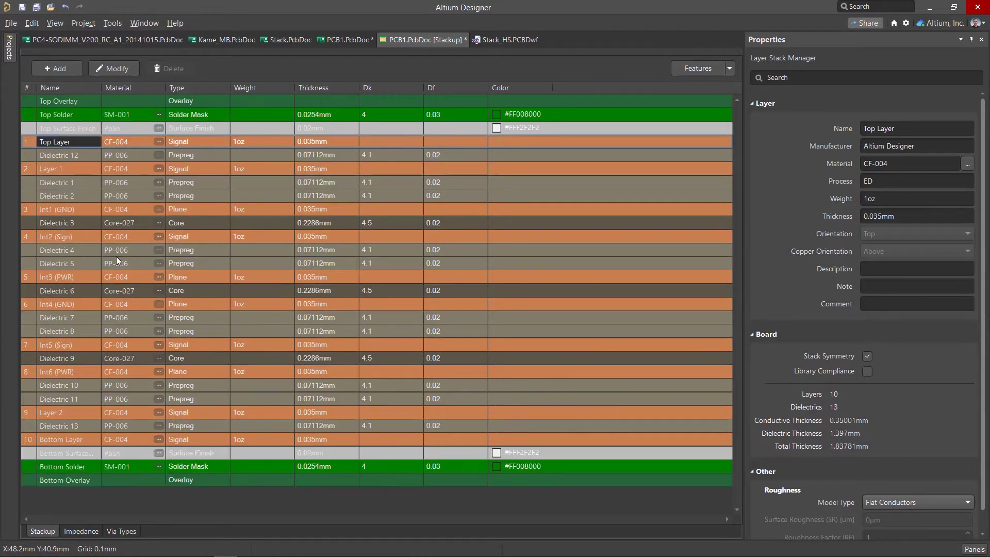
Step: Set Top Layer copper material to CF-003 and choose a prepreg material for Dielectric 12
left_click(158, 142)
left_click(338, 180)
left_click(666, 458)
left_click(161, 157)
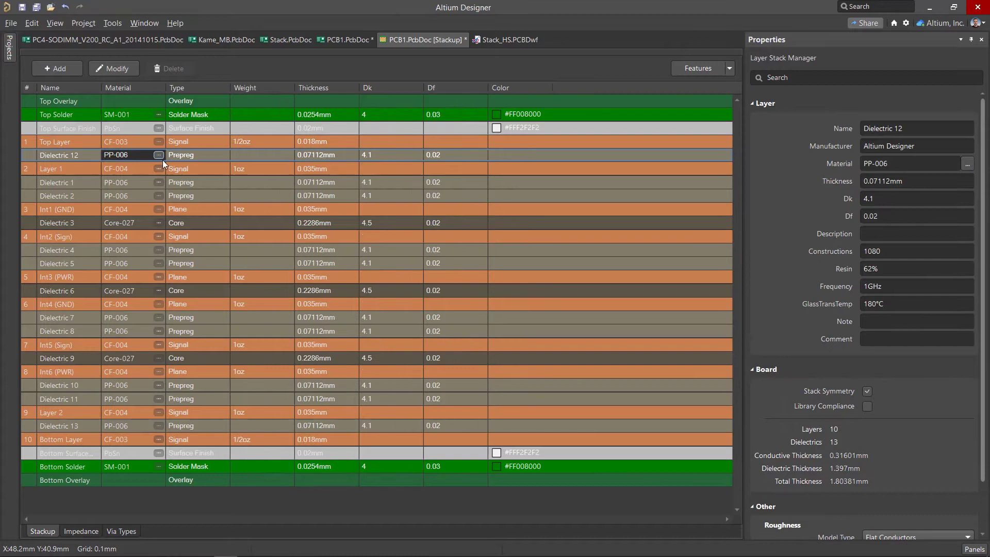
left_click(159, 156)
double_click(429, 222)
left_click(112, 23)
mouse_move(239, 79)
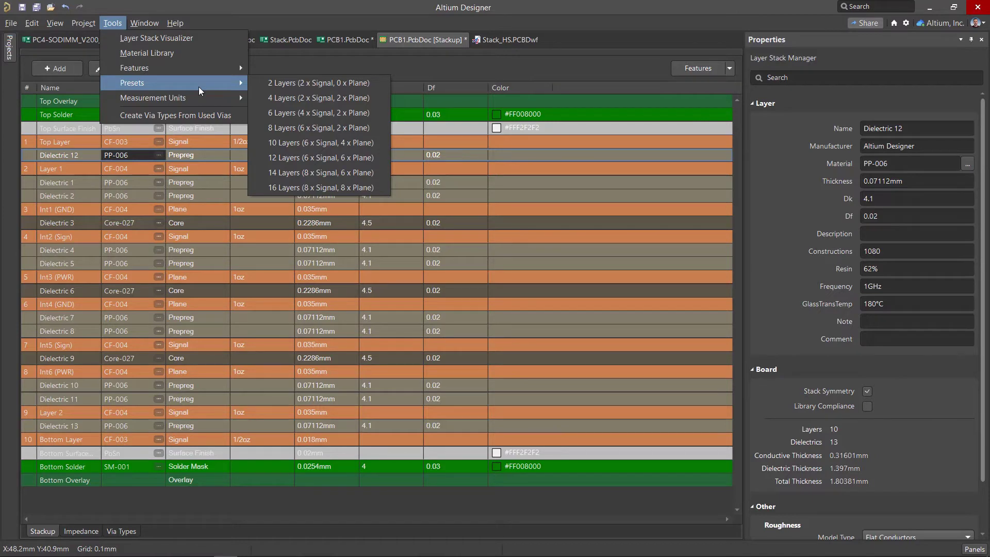
Step: Apply the 6 Layers preset, then replace it by loading 8Layers.stackup from file
left_click(279, 114)
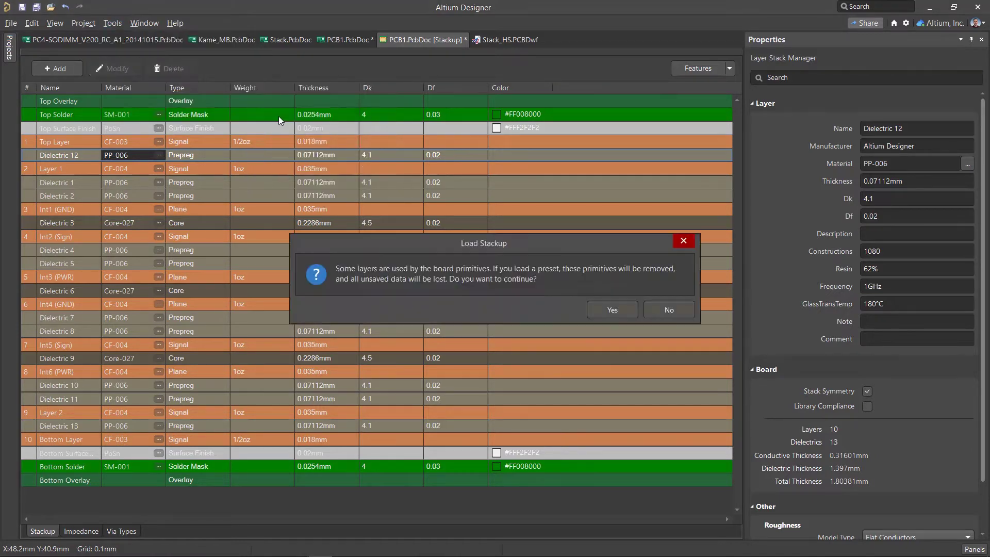
left_click(599, 310)
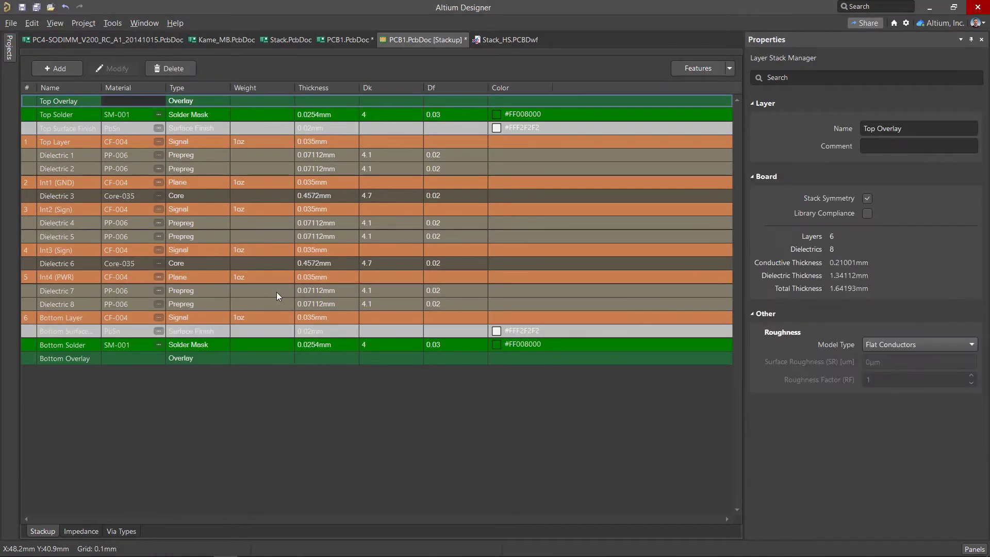
left_click(10, 22)
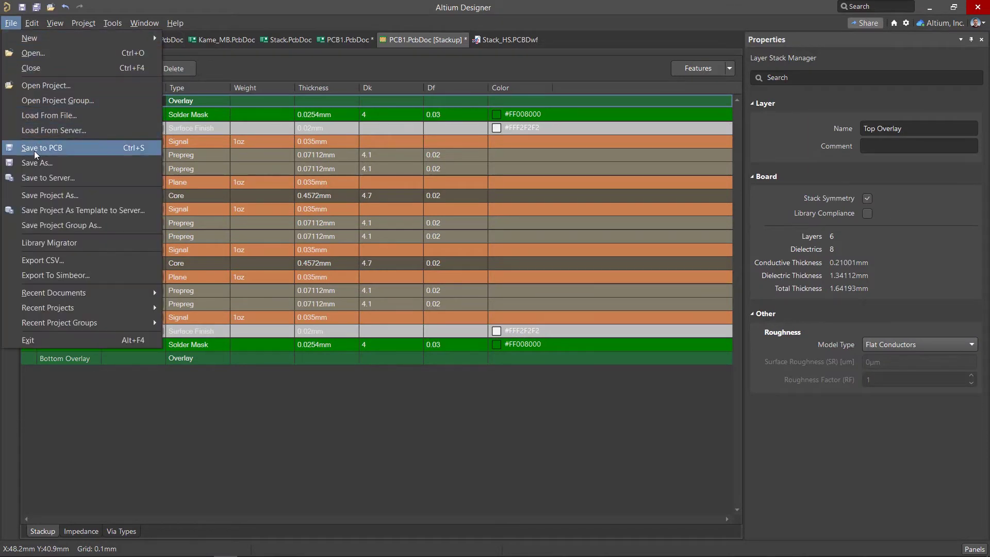
left_click(52, 115)
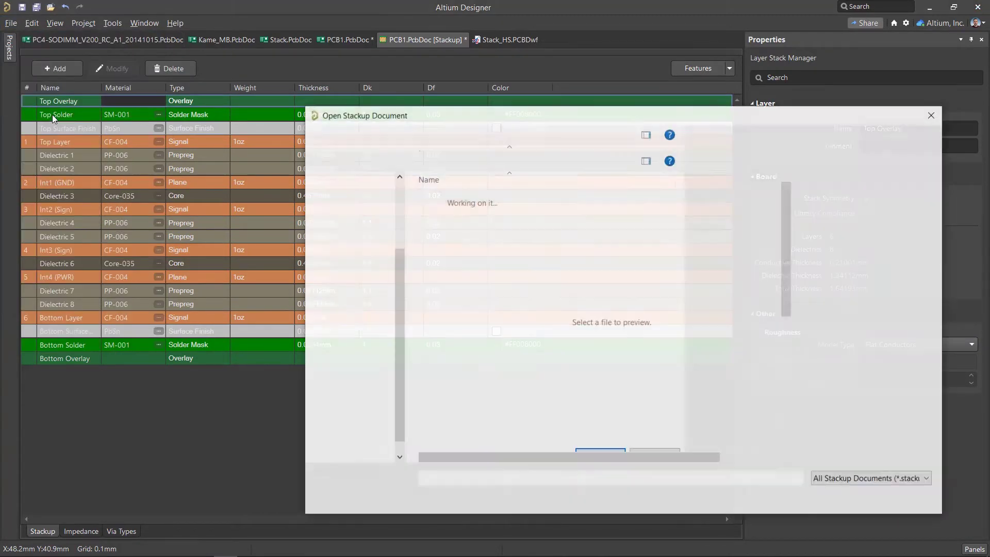
left_click(458, 212)
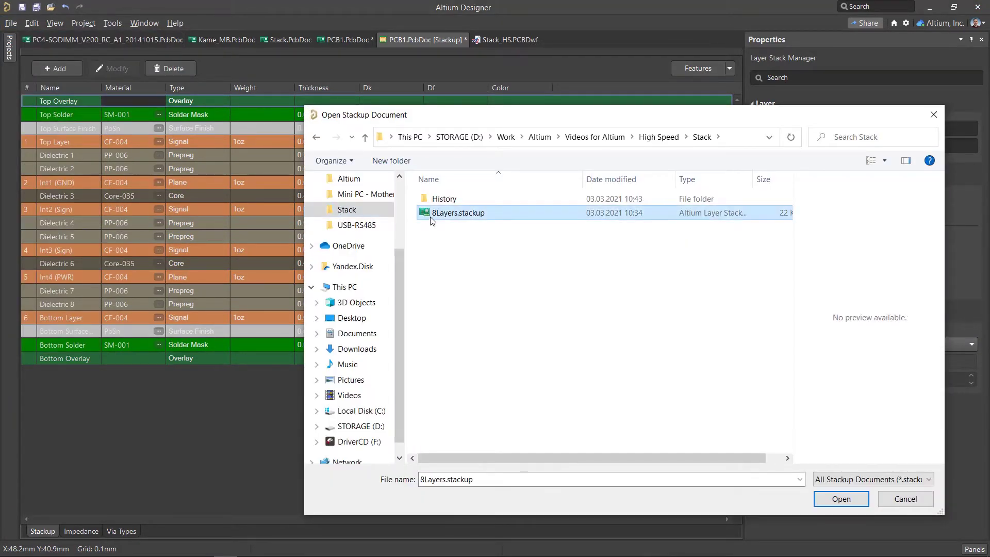
left_click(840, 500)
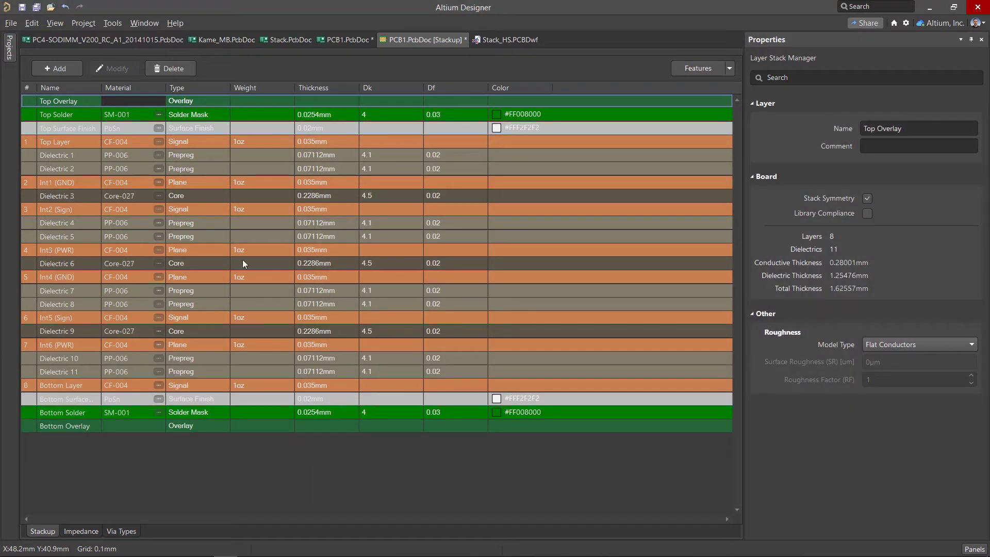
Step: Save the 8-layer stackup to PCB1
left_click(22, 6)
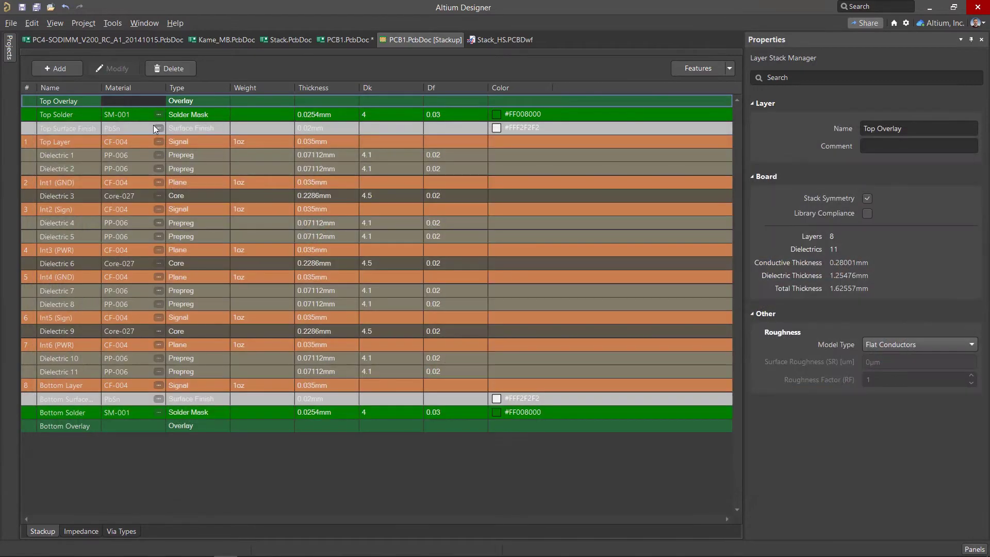
Step: Review the stack in the visualizer with orthographic camera and simplified conductors, then close it
left_click(112, 23)
left_click(126, 36)
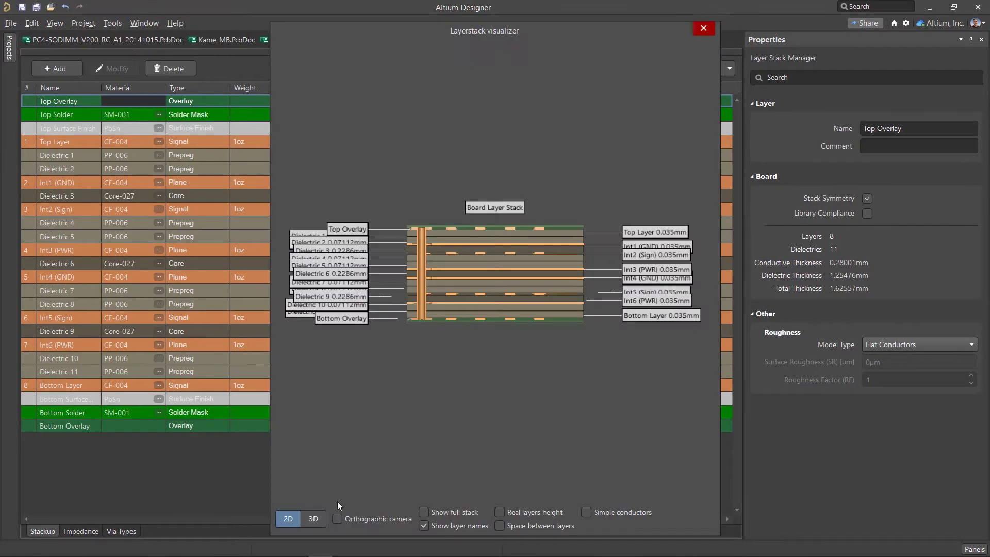
left_click(337, 519)
left_click(587, 512)
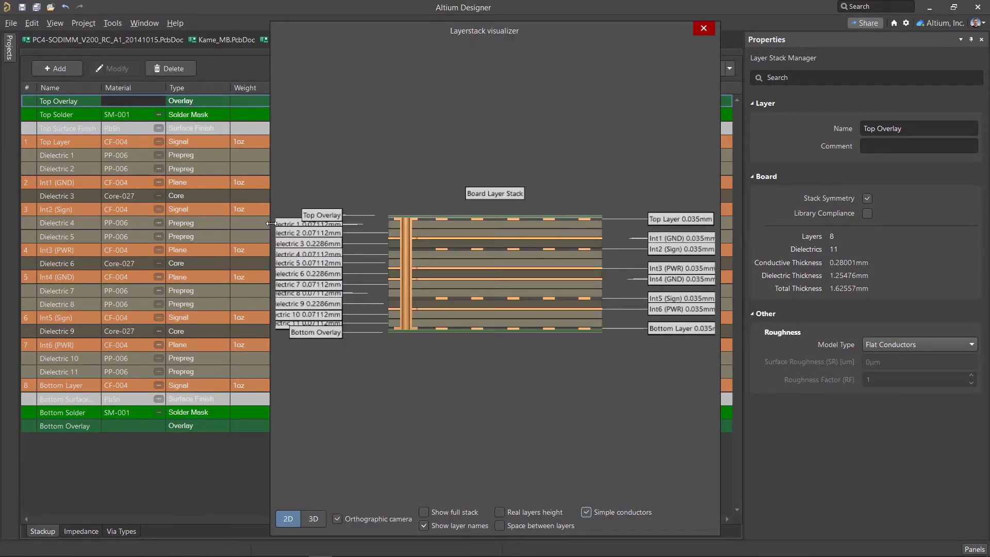
left_click_drag(269, 224, 96, 224)
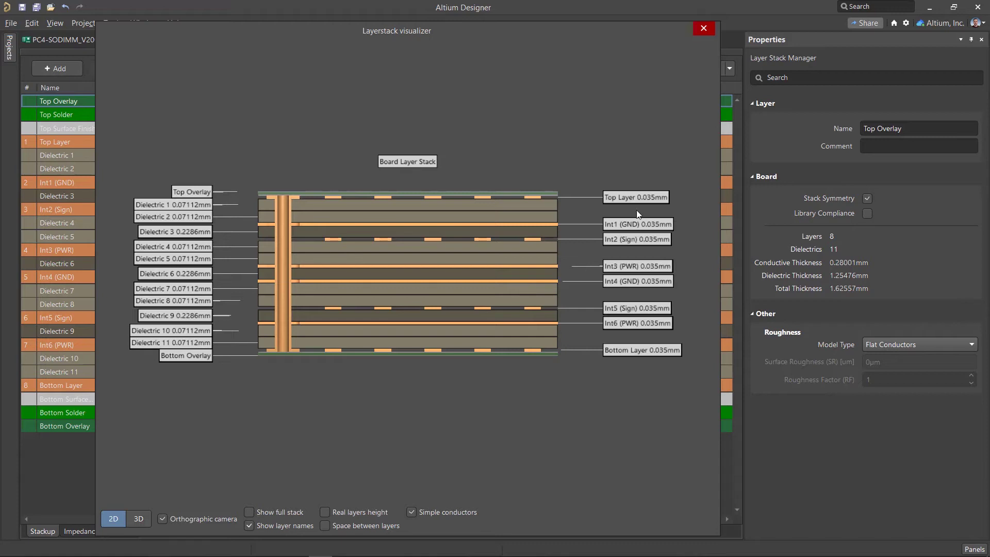
left_click(702, 30)
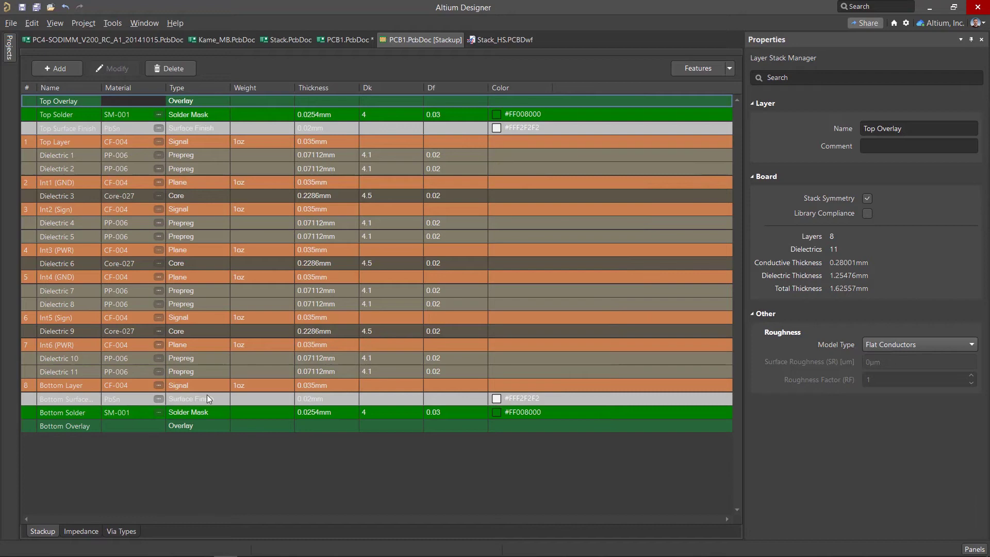
Step: Add a 50 Ω single-ended impedance profile and review Top, Int2 and Int5 trace details
left_click(81, 531)
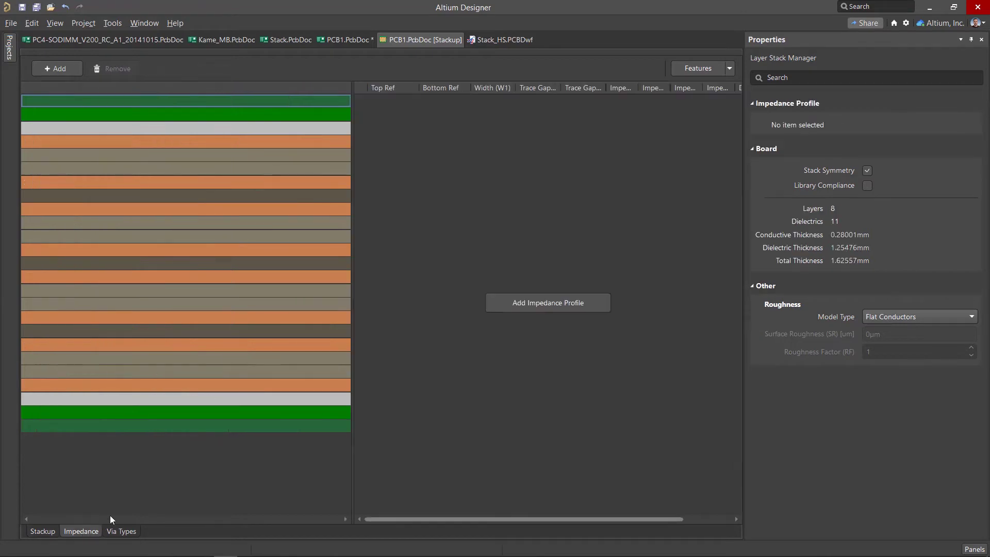
left_click(522, 305)
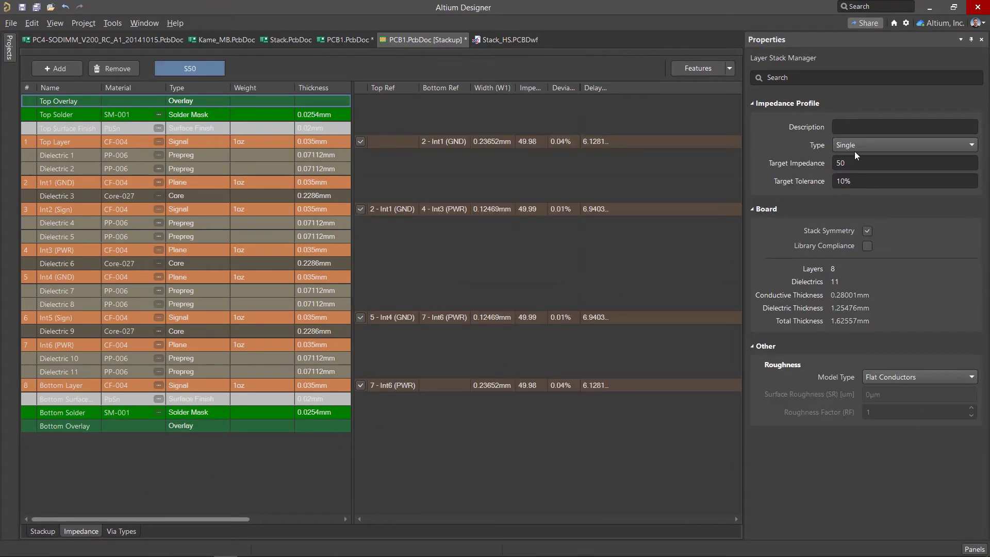
left_click(843, 163)
left_click(390, 144)
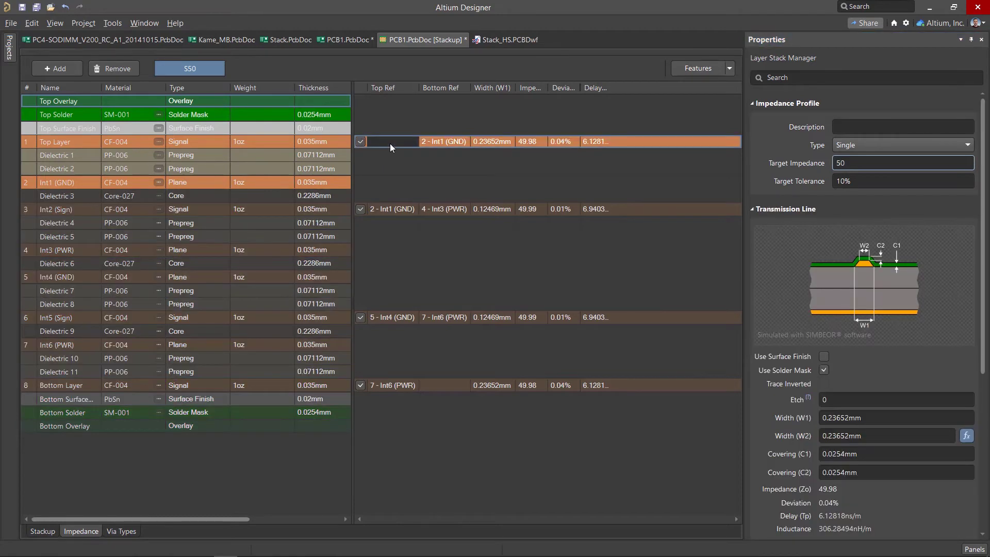
left_click(389, 209)
left_click(387, 317)
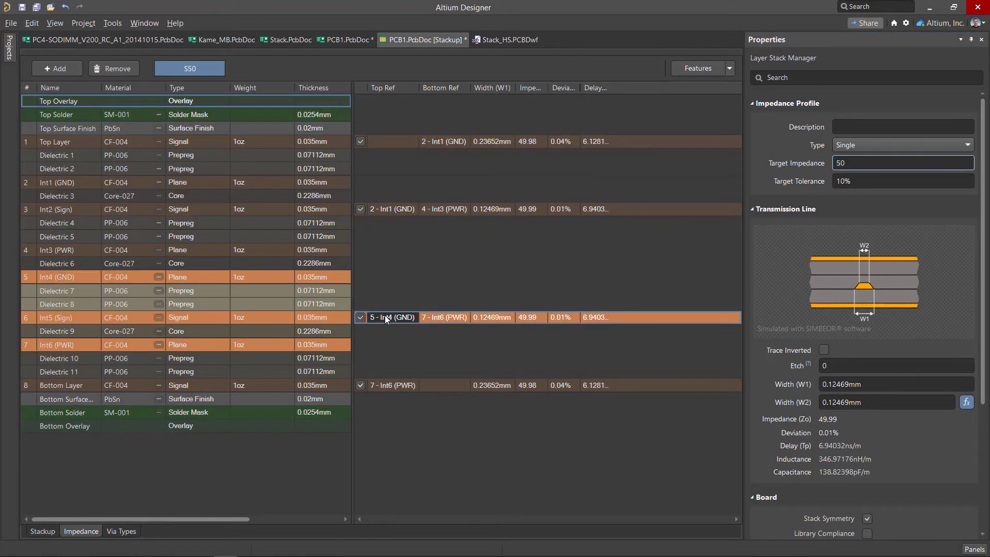
left_click(386, 141)
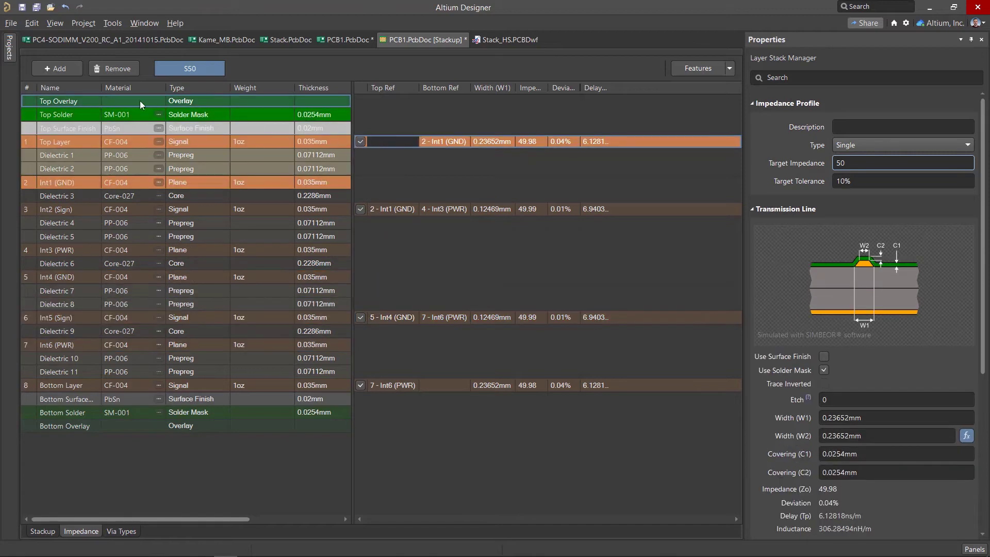
Step: Add a 100 Ω differential profile, check Top and Int2 pair geometry, and save the stackup
left_click(645, 207)
left_click(858, 141)
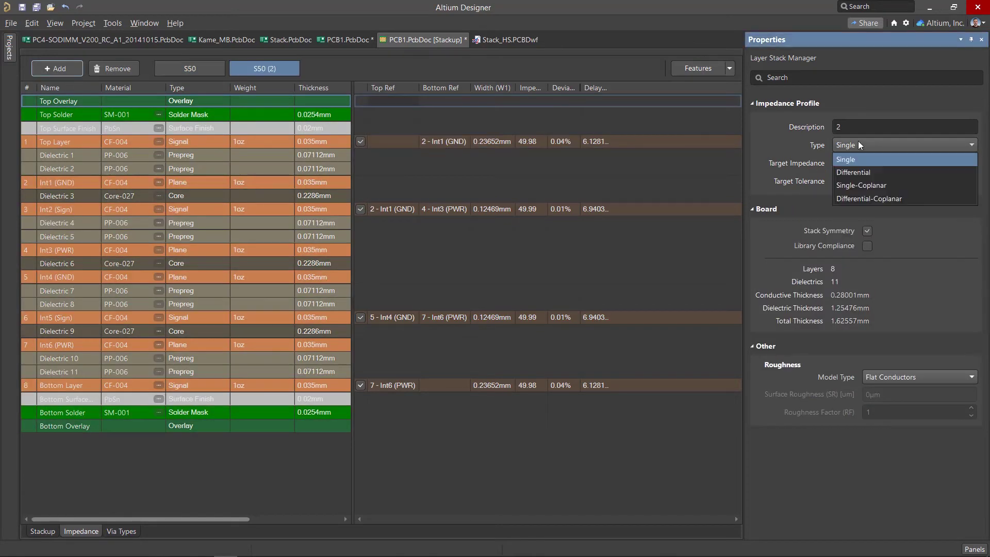
left_click(855, 171)
type("100")
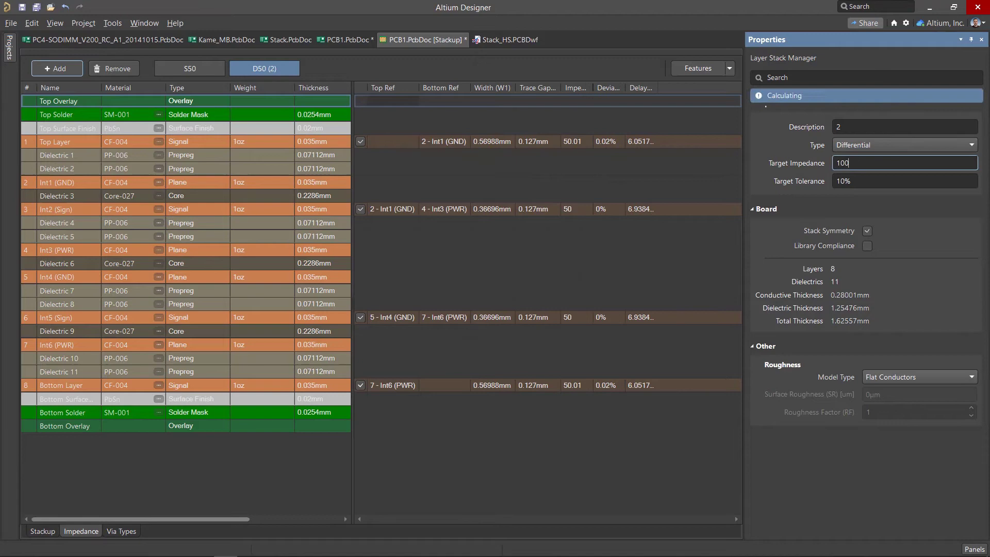
key("Return")
left_click(395, 147)
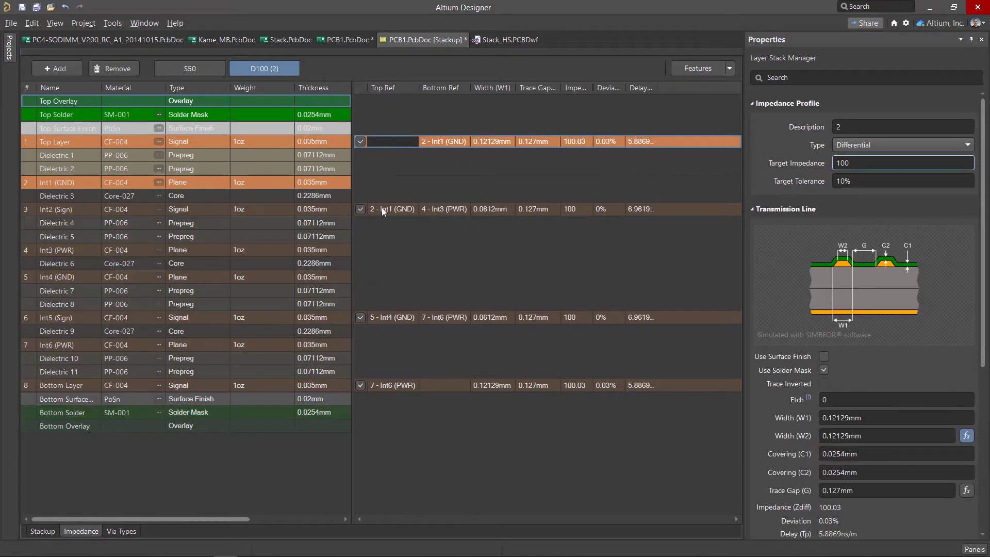
left_click(382, 207)
left_click(379, 144)
left_click(22, 7)
left_click(39, 531)
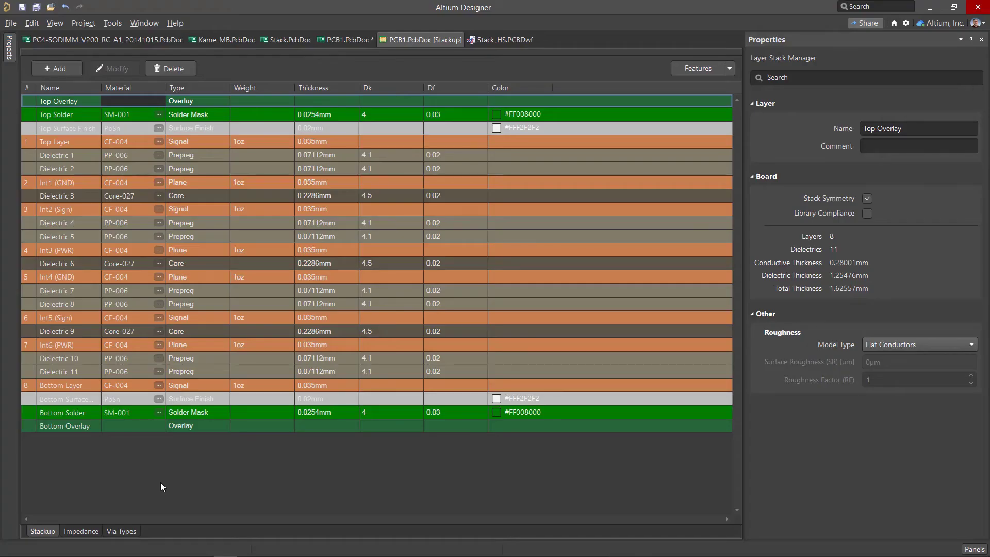
left_click(868, 199)
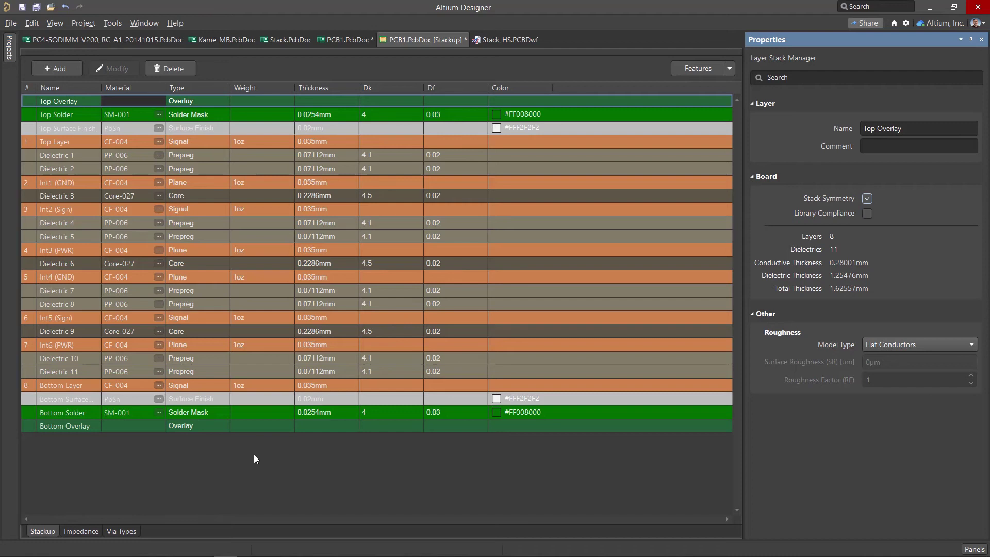
Step: Add a mirrored µVia type (1:2 | 8:7) in the via types view
left_click(126, 532)
left_click(58, 70)
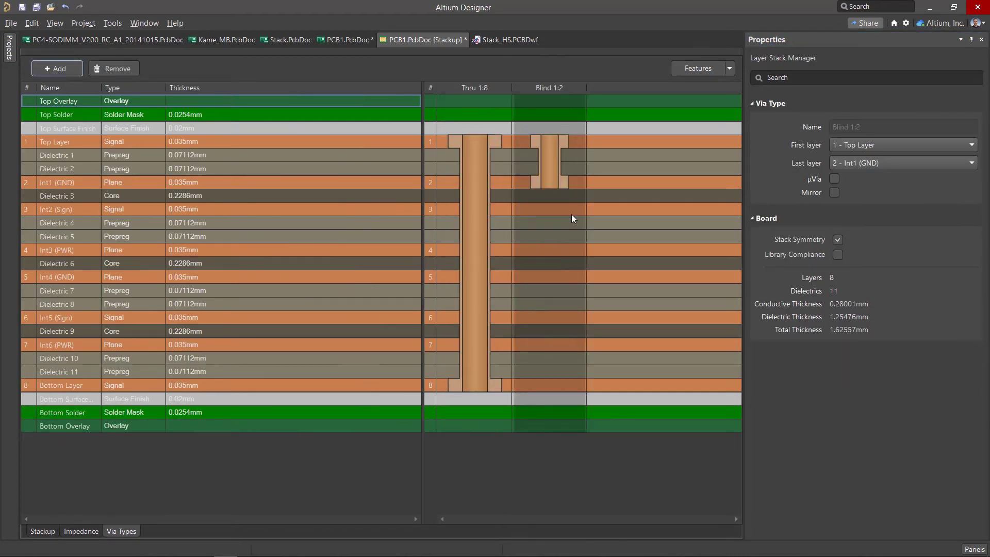
left_click(833, 179)
left_click(834, 192)
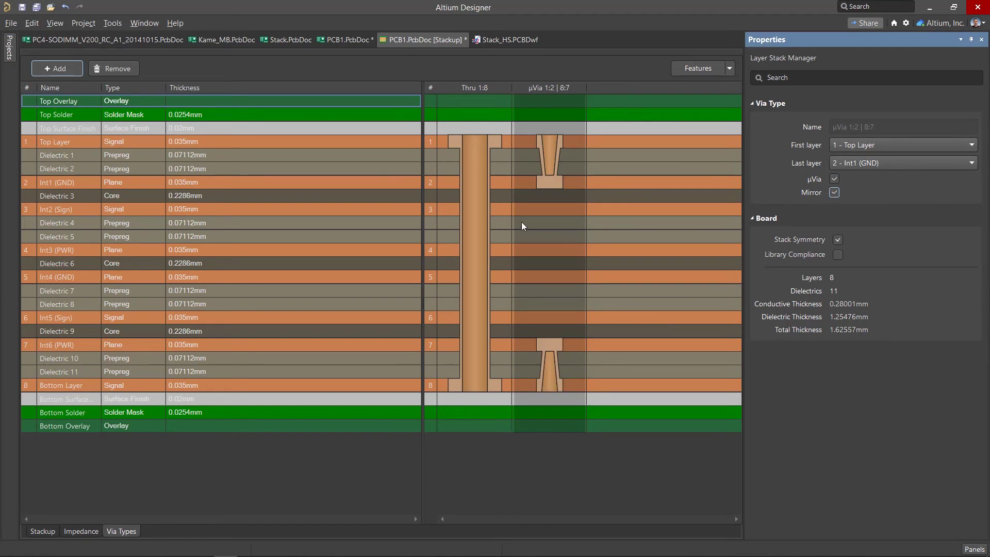
Step: Add a buried via type running from 2 - Int1 to 7 - Int6
left_click(69, 71)
left_click(855, 146)
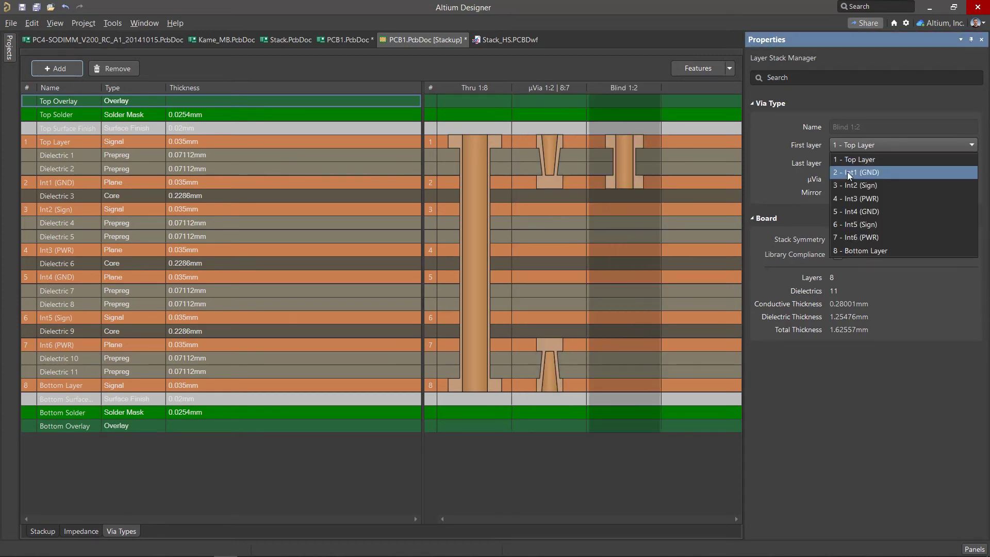
left_click(847, 171)
left_click(849, 164)
left_click(838, 245)
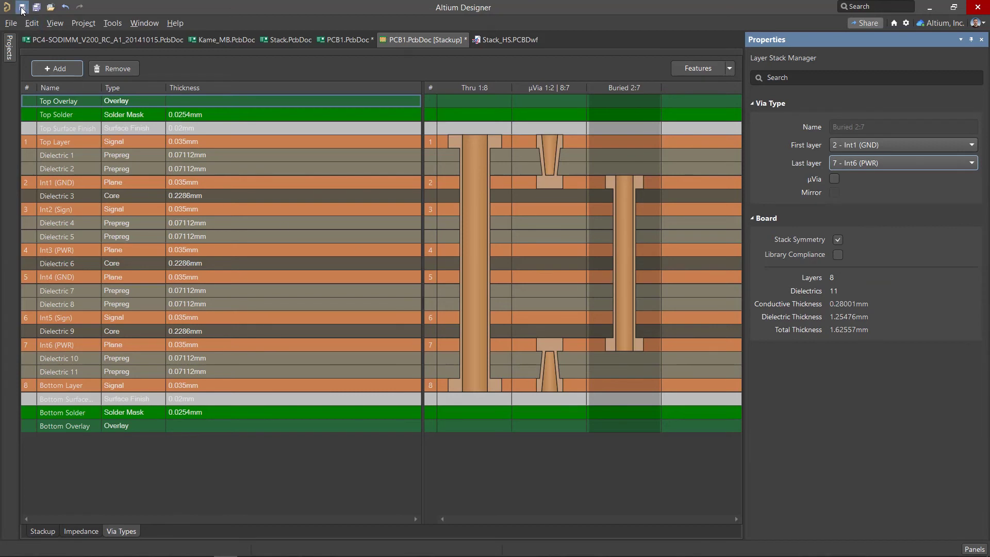
left_click(75, 105)
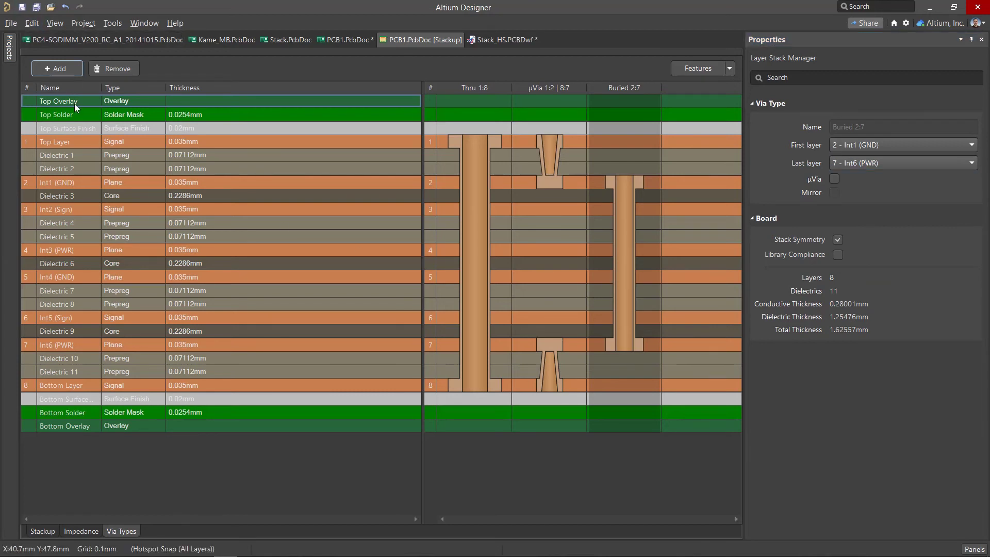
left_click(730, 68)
Step: Enable back drilling and add back drill BD 8:5 from Bottom Layer to Int4 (GND)
left_click(716, 117)
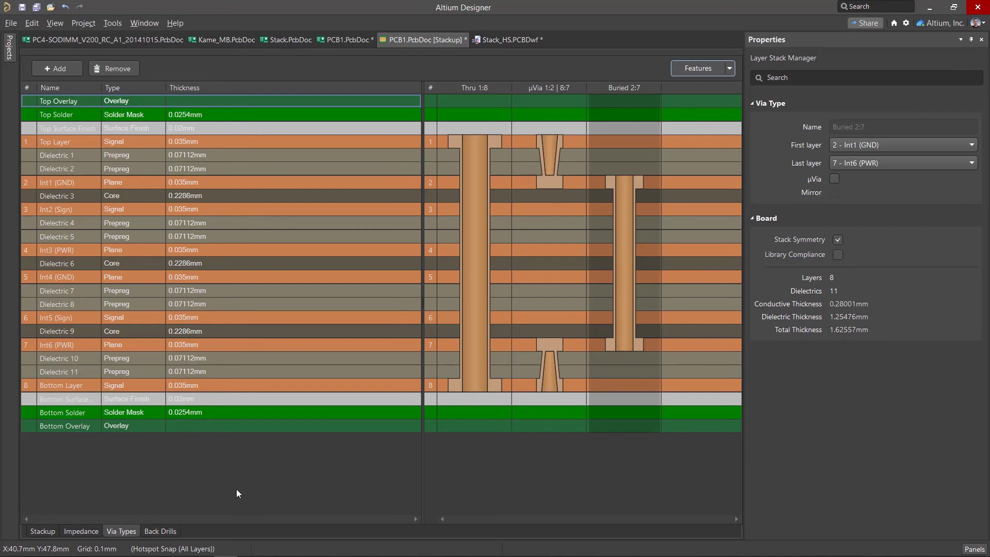
left_click(153, 530)
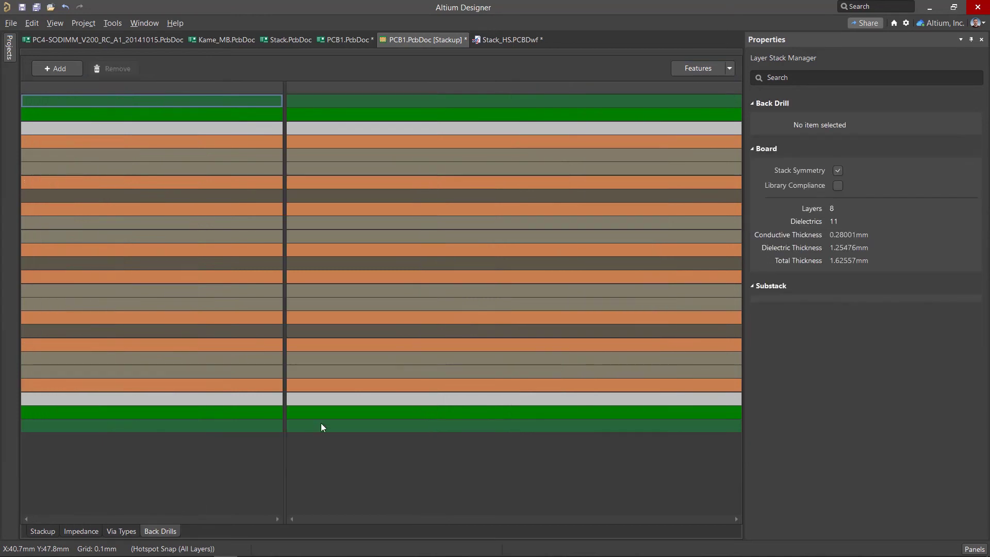
left_click(72, 64)
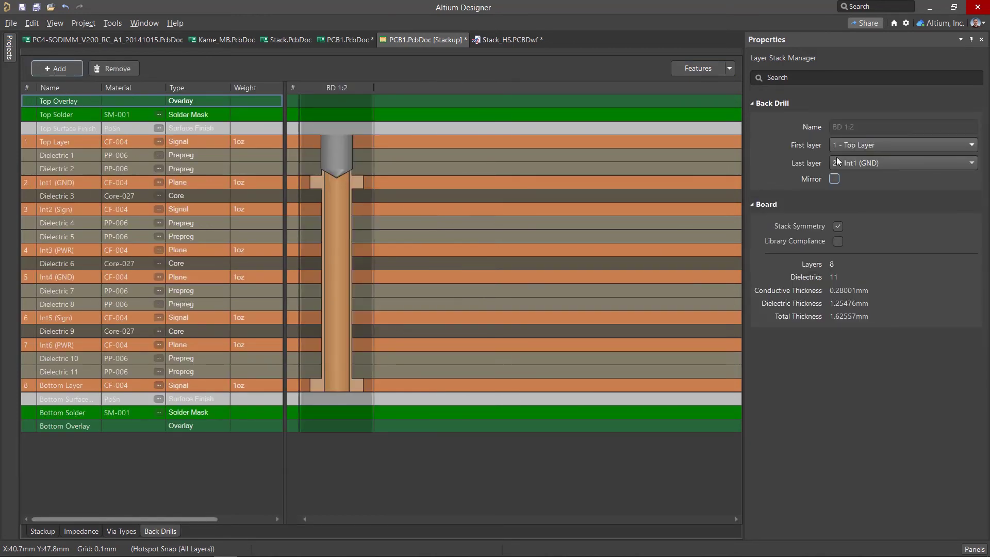
left_click(849, 147)
left_click(849, 222)
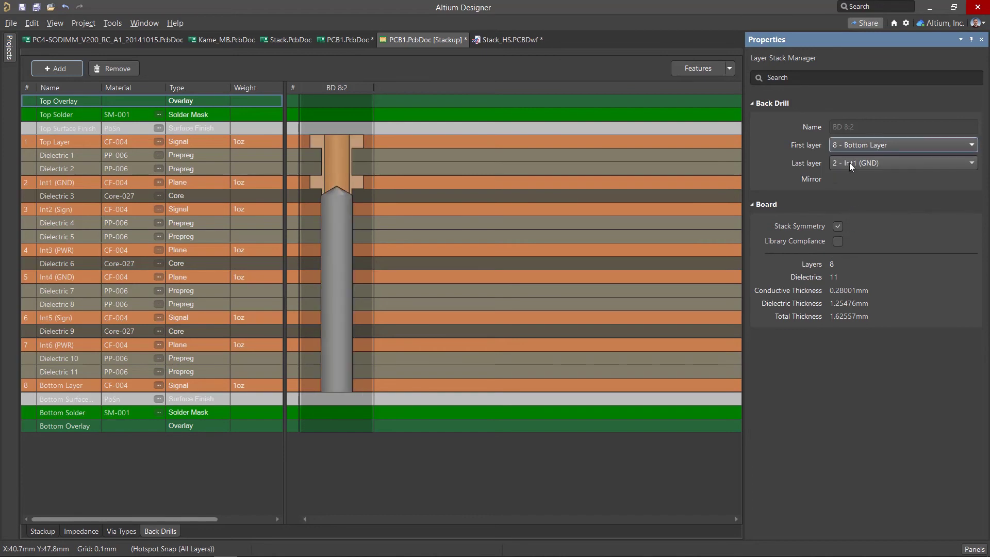
left_click(850, 163)
left_click(846, 228)
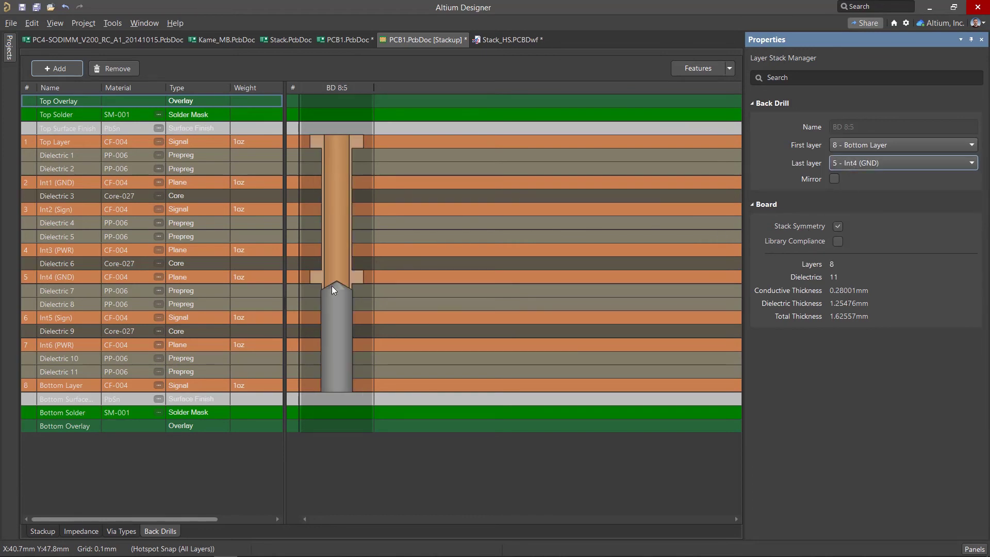
left_click(113, 532)
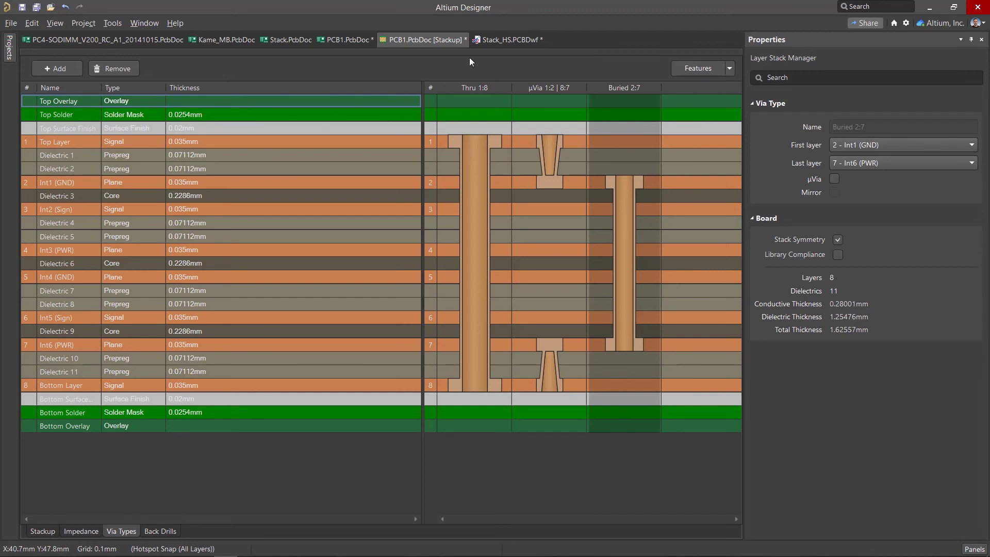
Step: Place a Layer Stack Legend for the 8-layer, 1.63mm board on the left side of the Stack_HS drawing
left_click(511, 40)
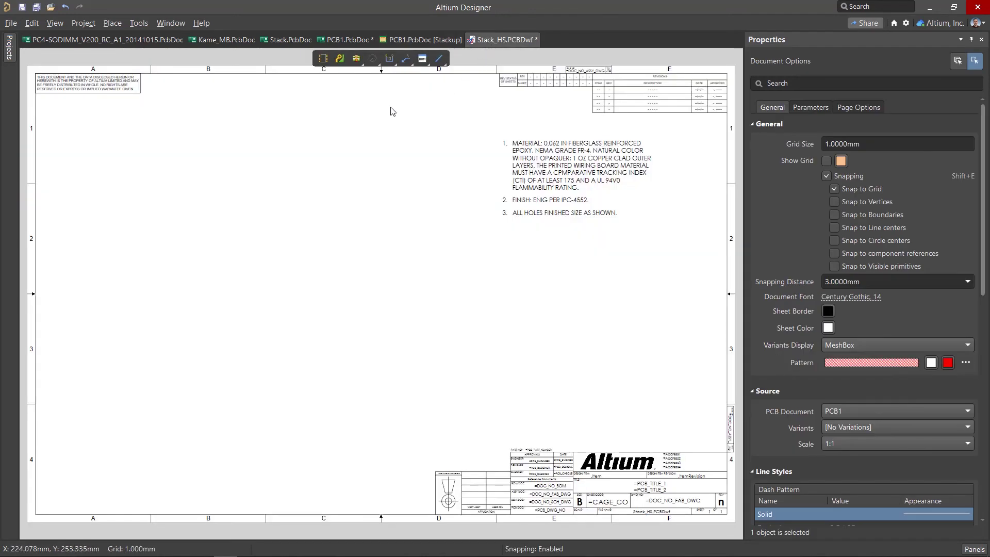
left_click(356, 58)
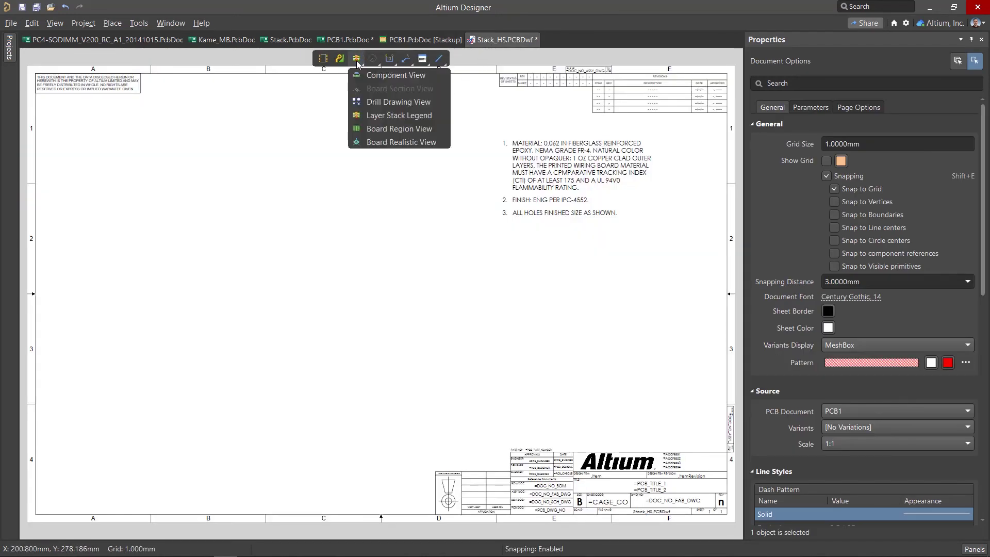
left_click(372, 114)
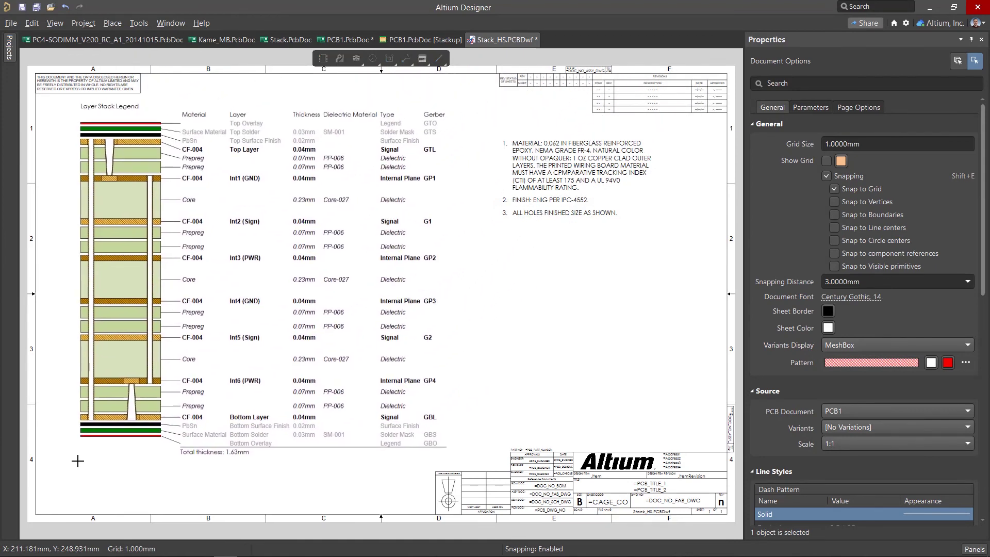
left_click(65, 472)
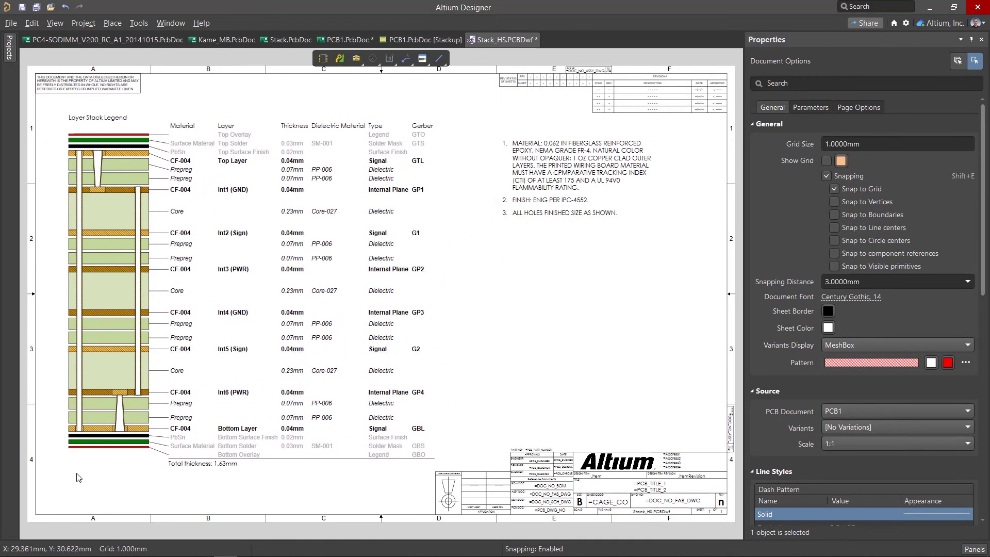